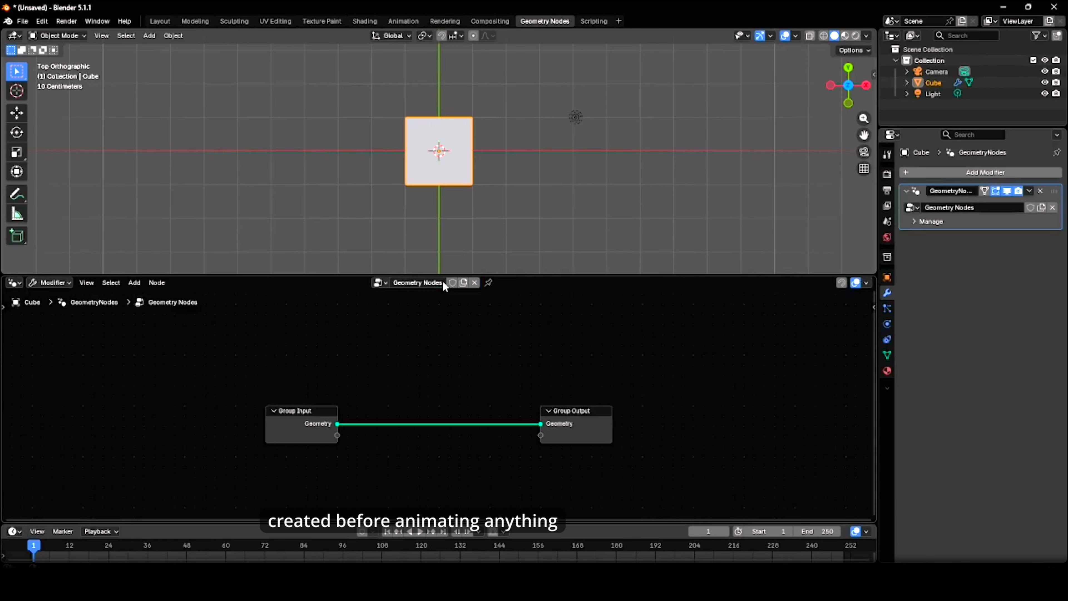
# Step: Put the cube into Edit Mode with X-ray on, and enable snapping with Grid as the snap target
pyautogui.scroll(1, 468, 168)
pyautogui.scroll(2, 469, 170)
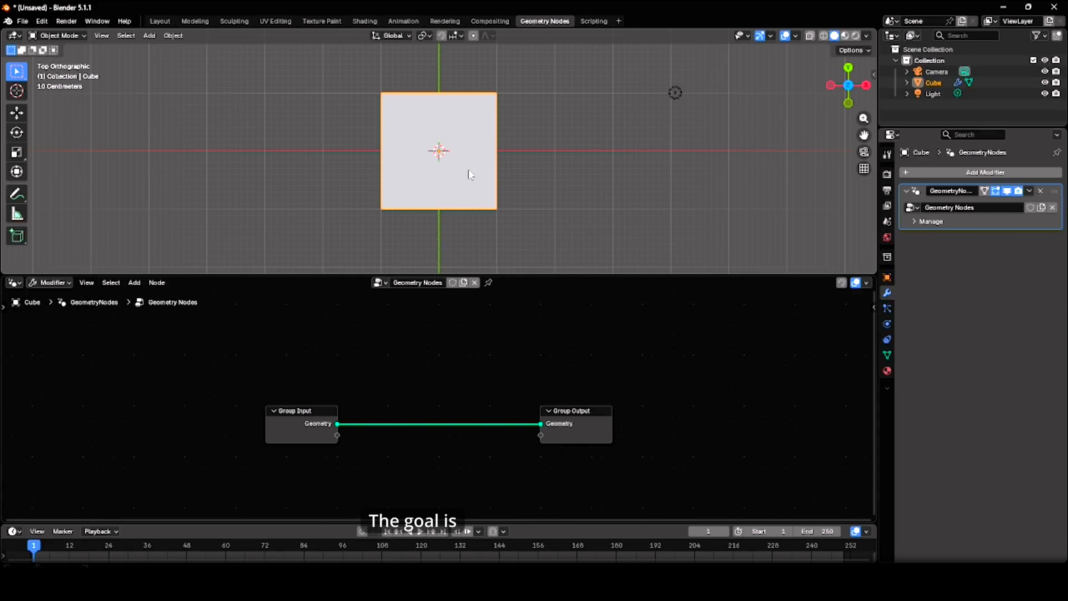
pyautogui.press('Tab')
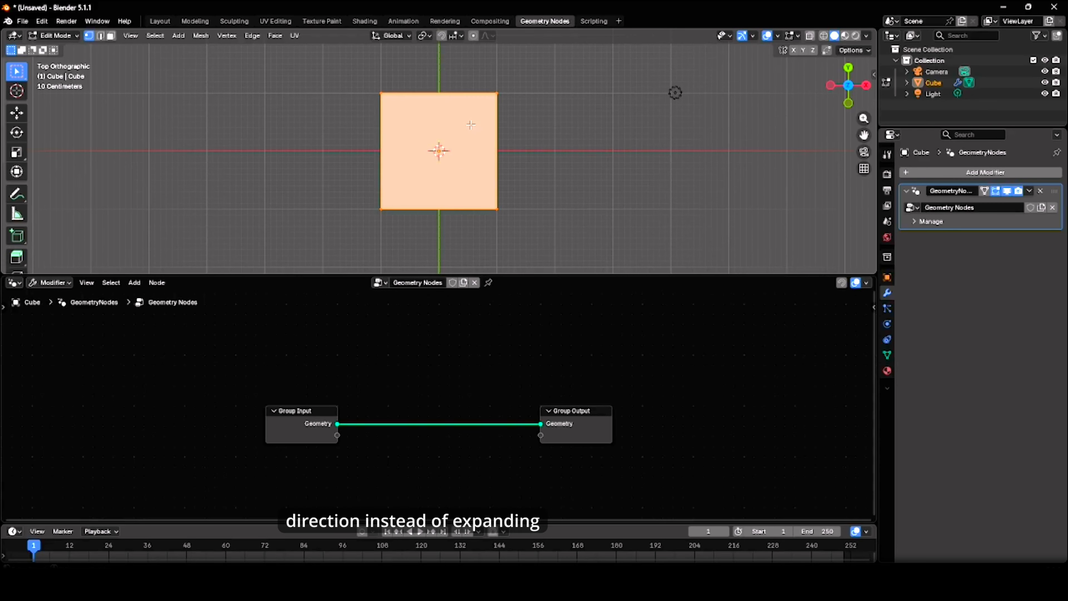
pyautogui.hotkey('alt', 'z')
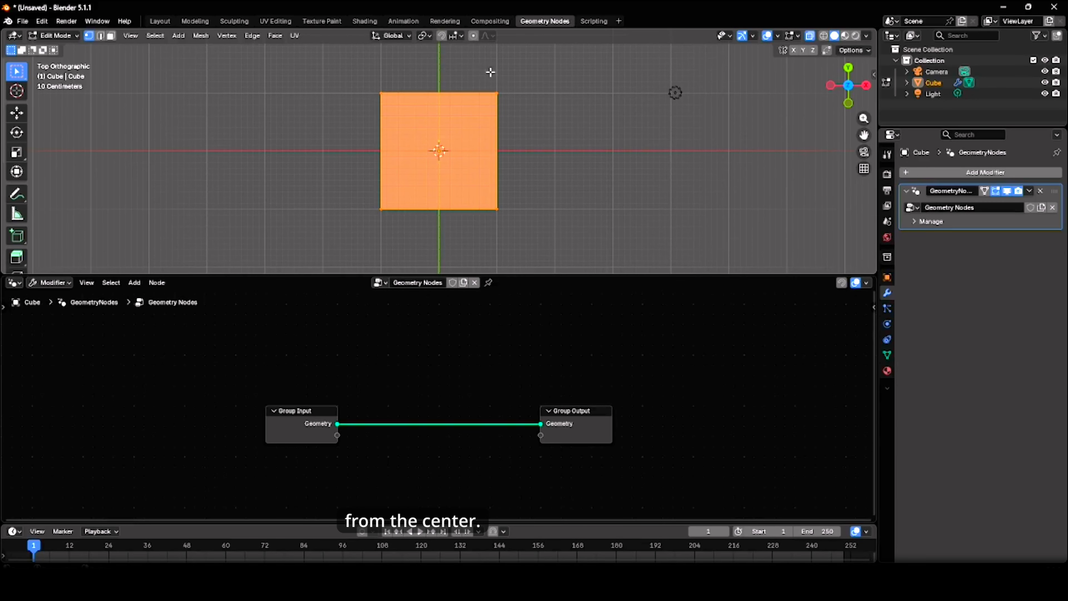
pyautogui.keyDown('shift'); pyautogui.moveTo(579, 116); pyautogui.dragTo(570, 158, button='middle'); pyautogui.keyUp('shift')
pyautogui.click(441, 35)
pyautogui.click(455, 35)
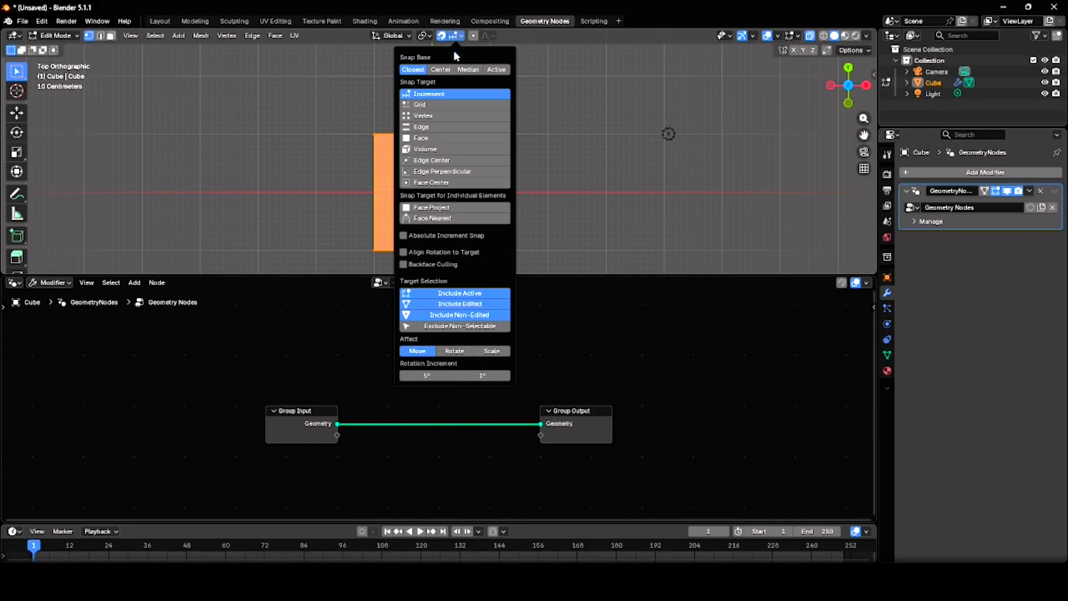
pyautogui.click(448, 104)
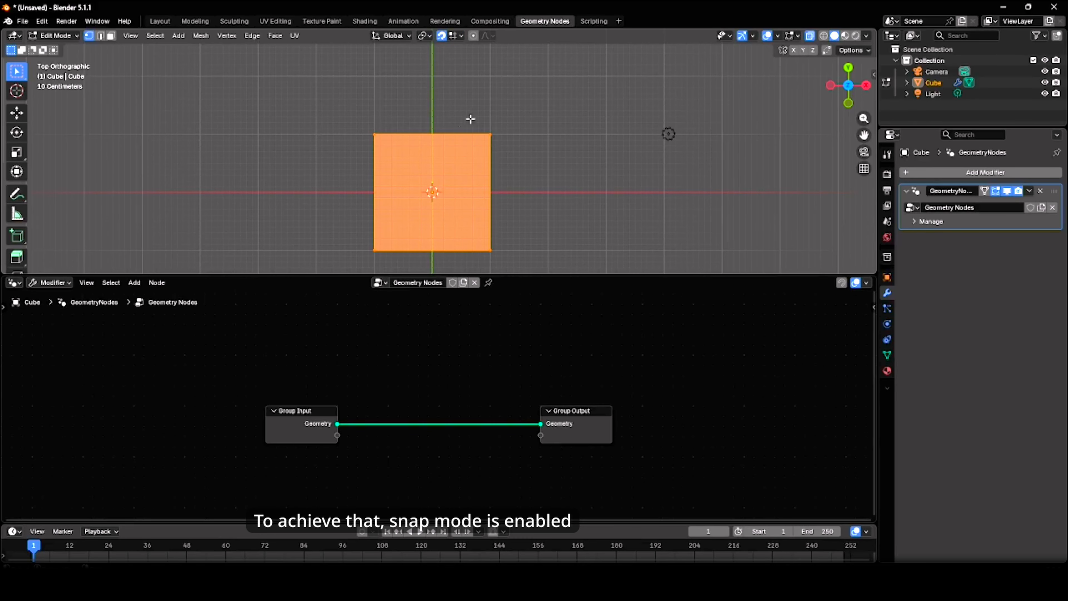
# Step: Move the square's upper corner vertices 1 m along X and 1 m along Y, snapped to the grid
pyautogui.click(493, 136)
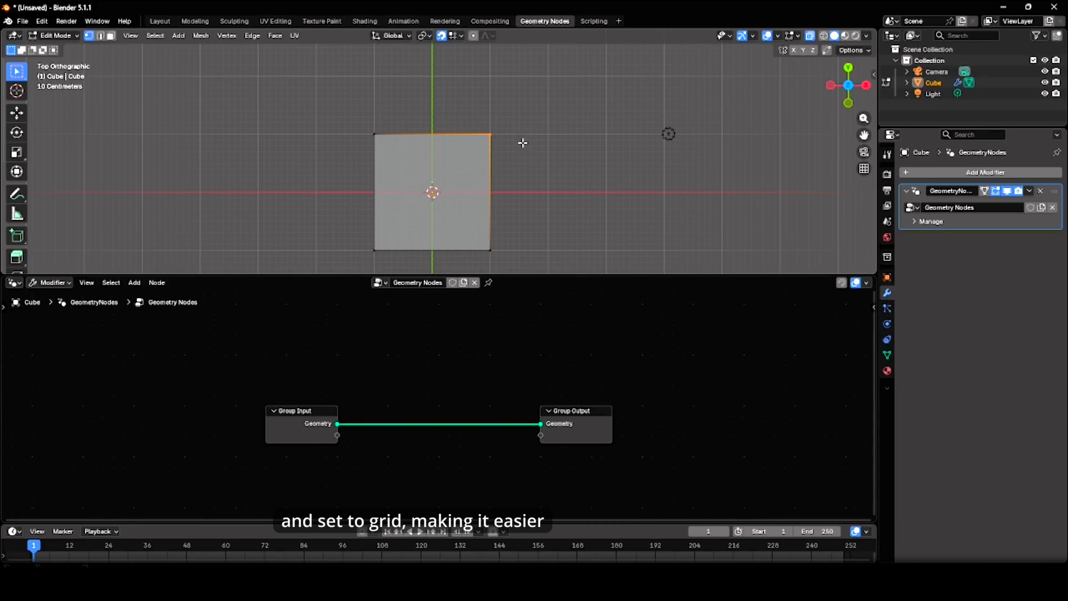
pyautogui.press('g')
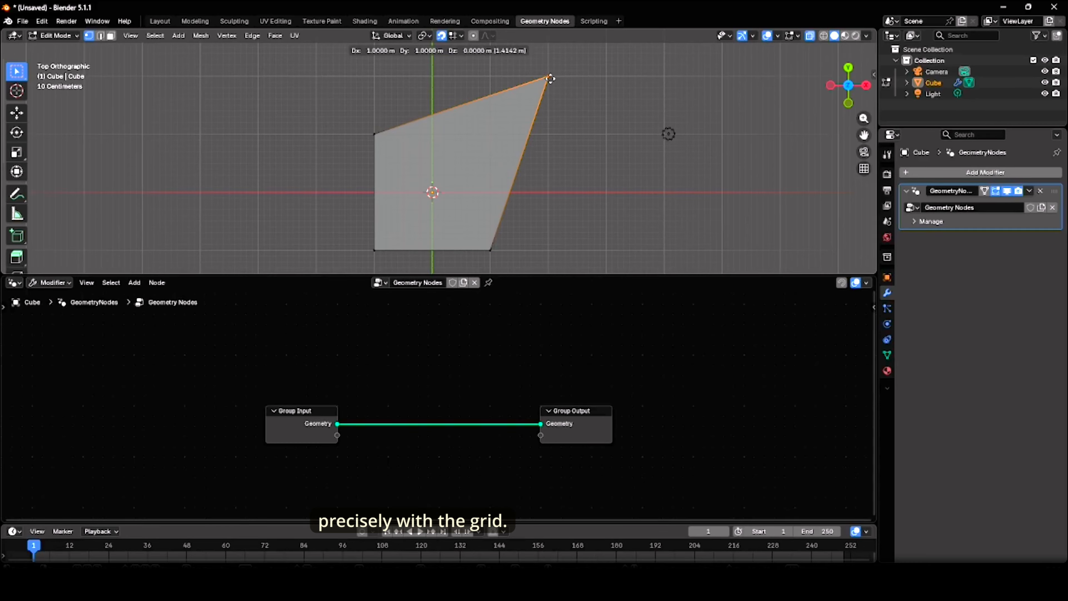
pyautogui.click(551, 79)
pyautogui.moveTo(353, 113); pyautogui.dragTo(397, 155)
pyautogui.press('g')
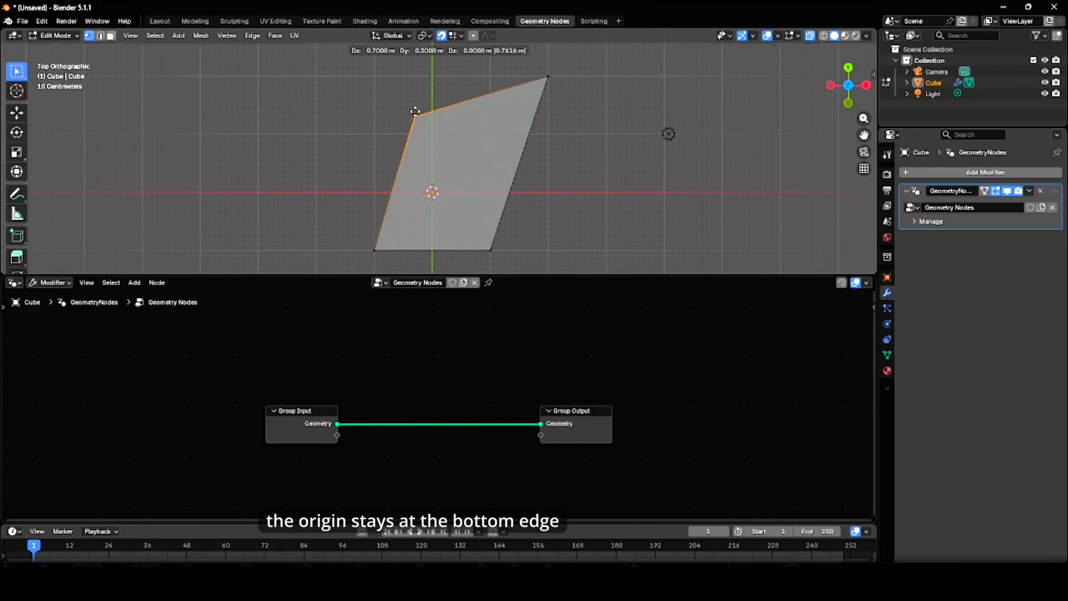
pyautogui.click(432, 73)
# Step: Move the square's lower-left vertices onto the origin and its lower-right vertices onto the X axis at 2 m, and return to Object Mode
pyautogui.moveTo(353, 231); pyautogui.dragTo(394, 262)
pyautogui.press('g')
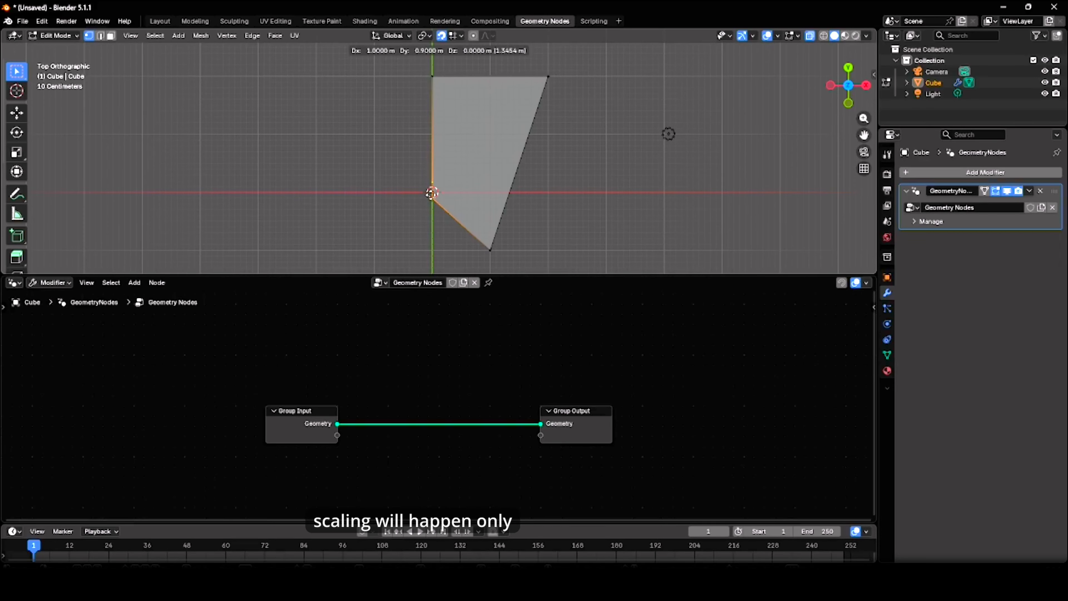
pyautogui.click(433, 193)
pyautogui.moveTo(471, 262); pyautogui.dragTo(511, 239)
pyautogui.press('g')
pyautogui.click(551, 191)
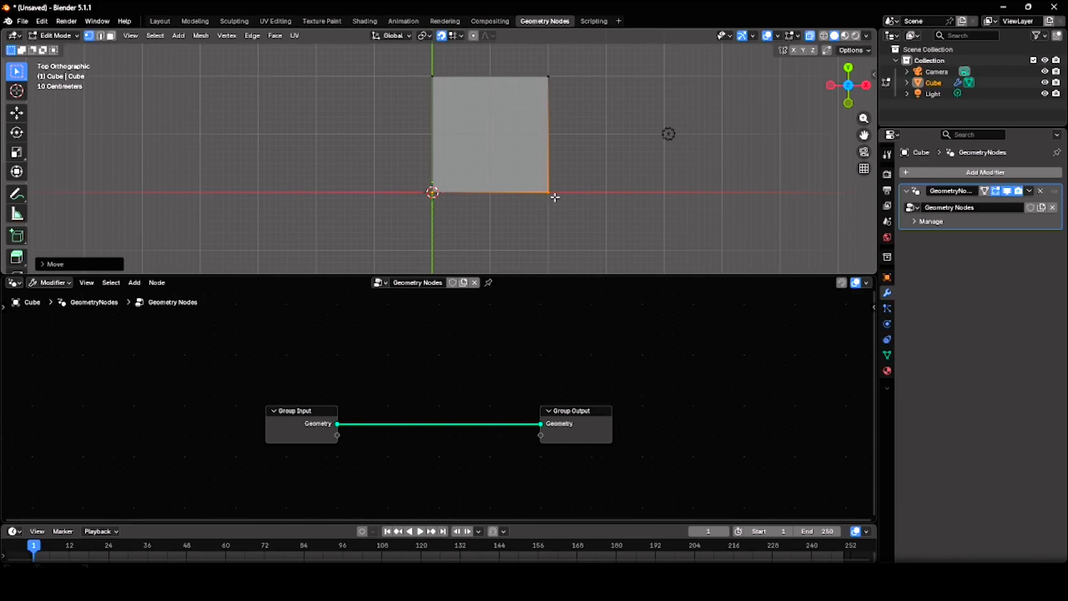
pyautogui.press('Tab')
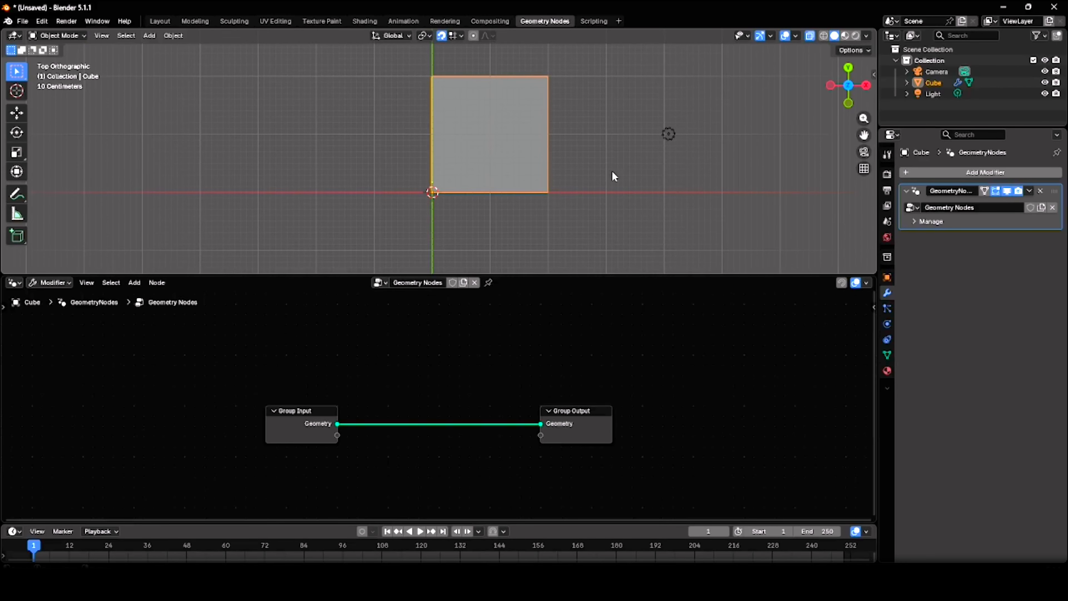
# Step: Insert a Transform Geometry node on the link between Group Input and Group Output
pyautogui.hotkey('shift', 'a')
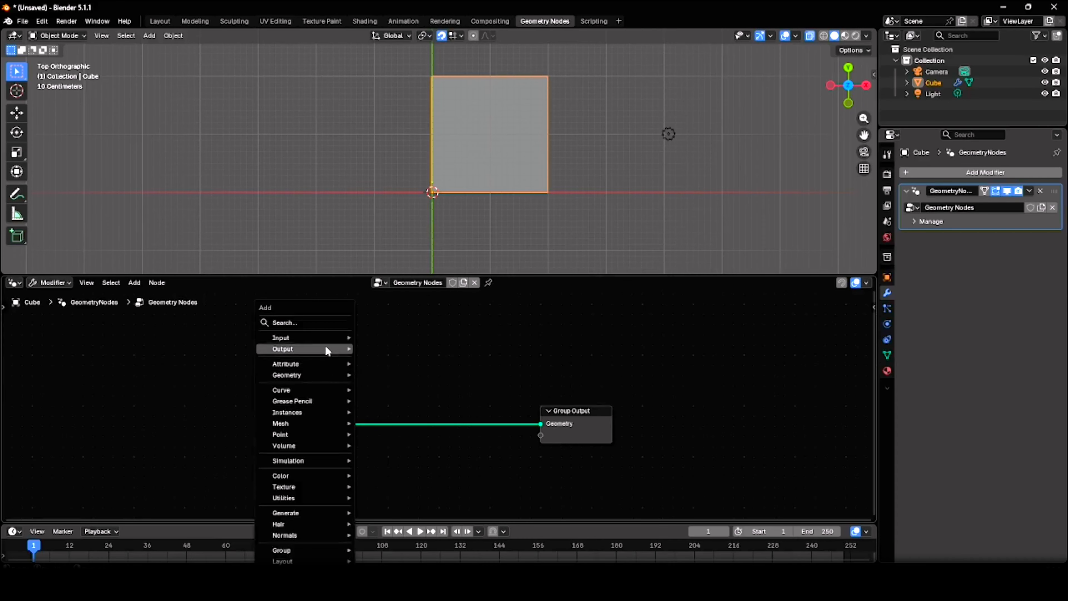
pyautogui.click(318, 323)
pyautogui.write('trans')
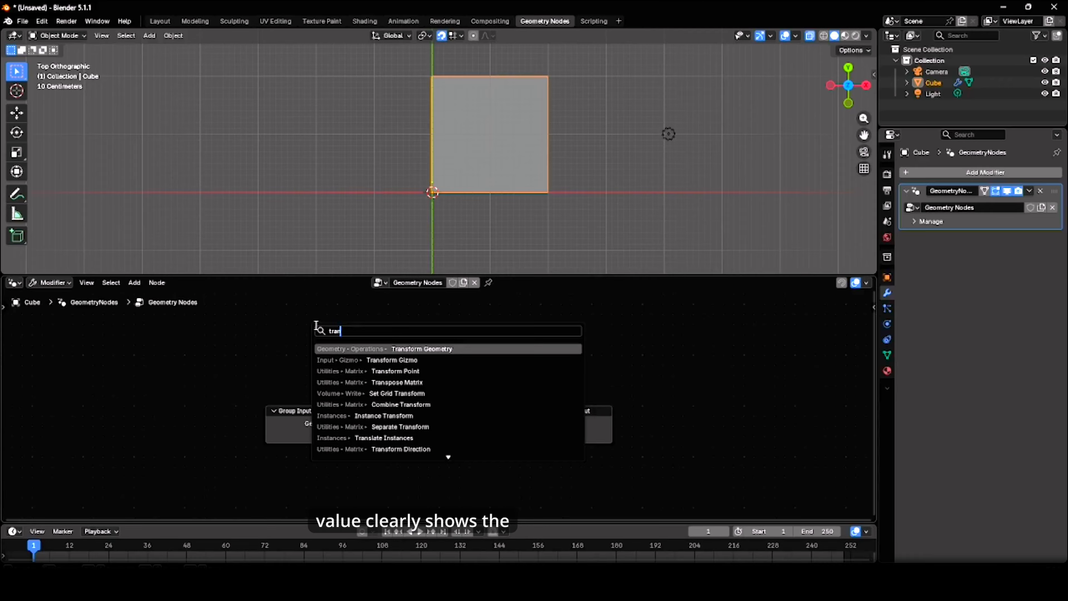
pyautogui.click(387, 349)
pyautogui.click(396, 358)
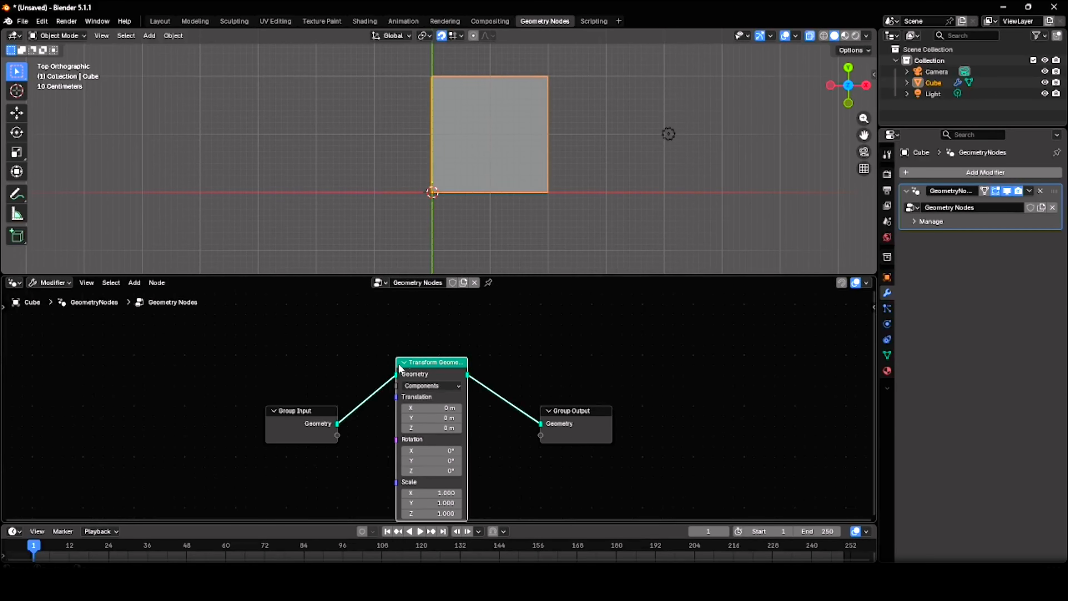
# Step: Add a Combine XYZ node feeding the Scale input of Transform Geometry
pyautogui.moveTo(428, 502)
pyautogui.mouseDown()
pyautogui.moveTo(454, 503)
pyautogui.moveTo(395, 503)
pyautogui.moveTo(429, 503)
pyautogui.mouseUp()
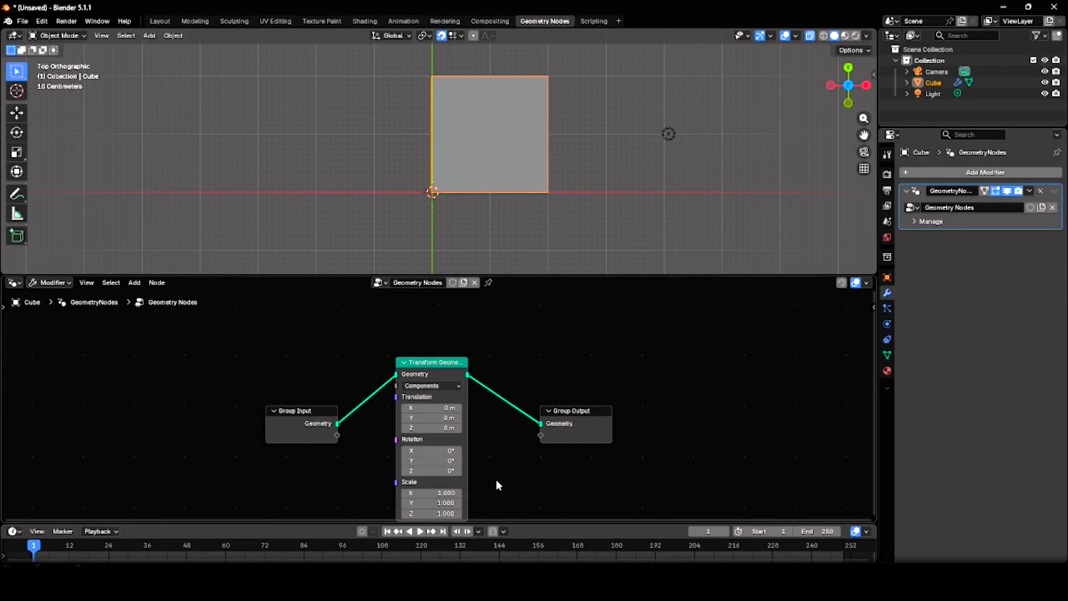
pyautogui.moveTo(501, 482); pyautogui.dragTo(594, 426, button='middle')
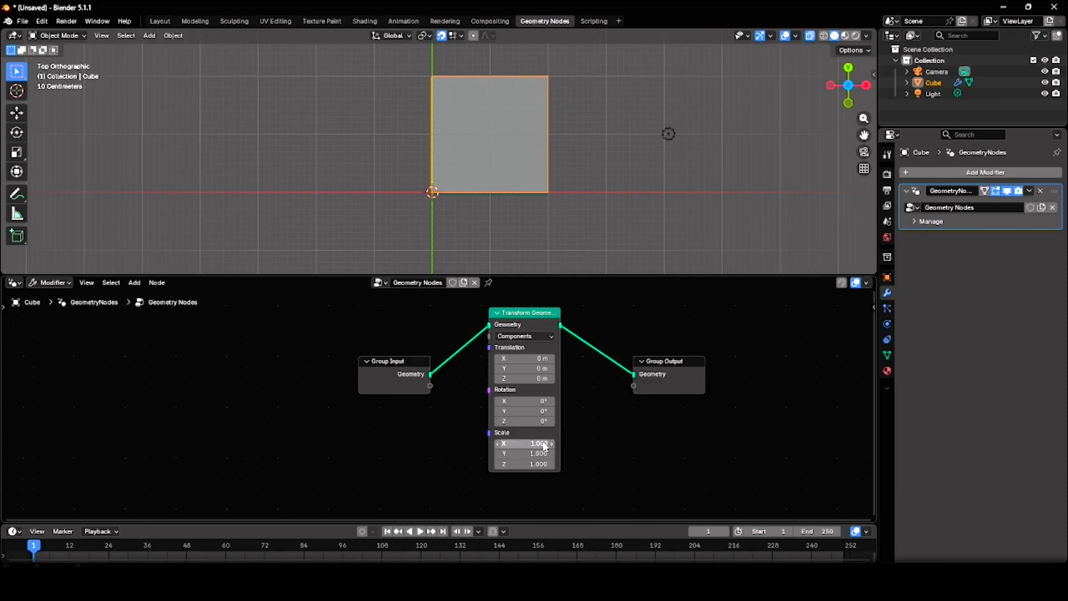
pyautogui.moveTo(487, 435); pyautogui.dragTo(435, 447)
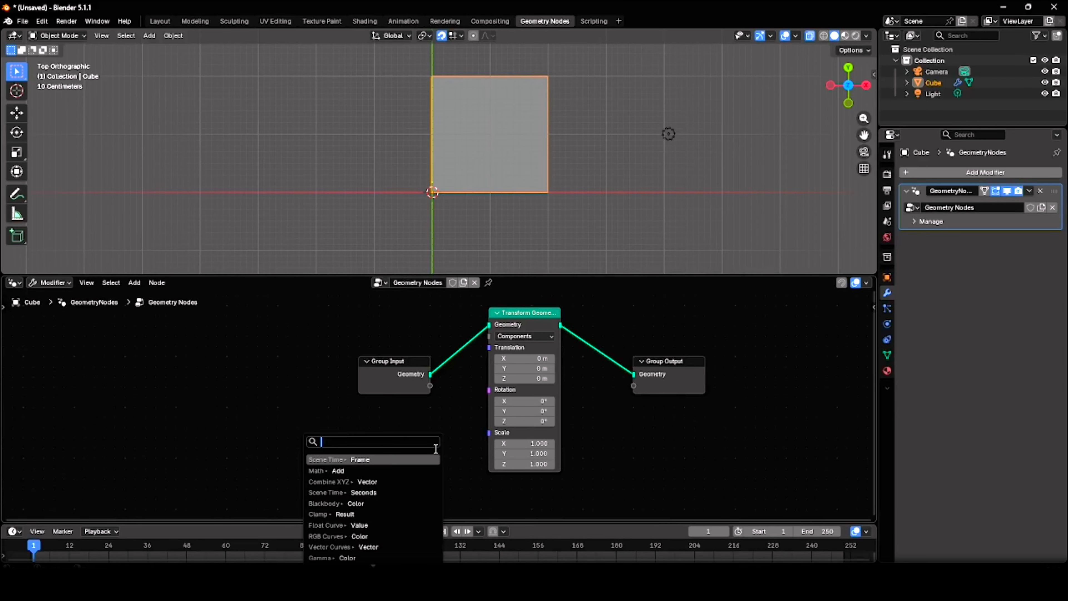
pyautogui.write('co')
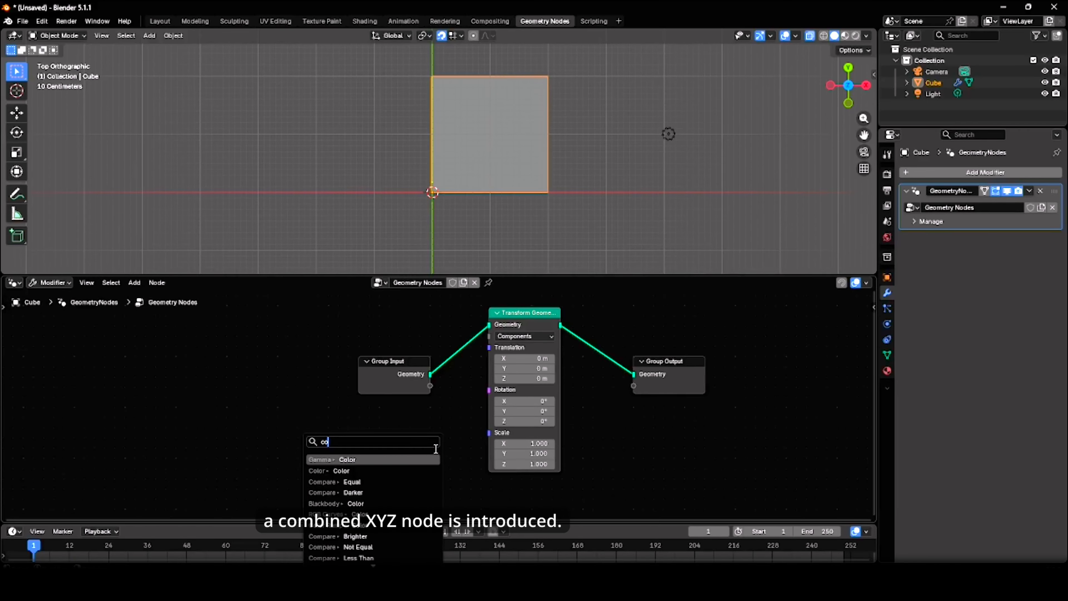
pyautogui.write('mbi')
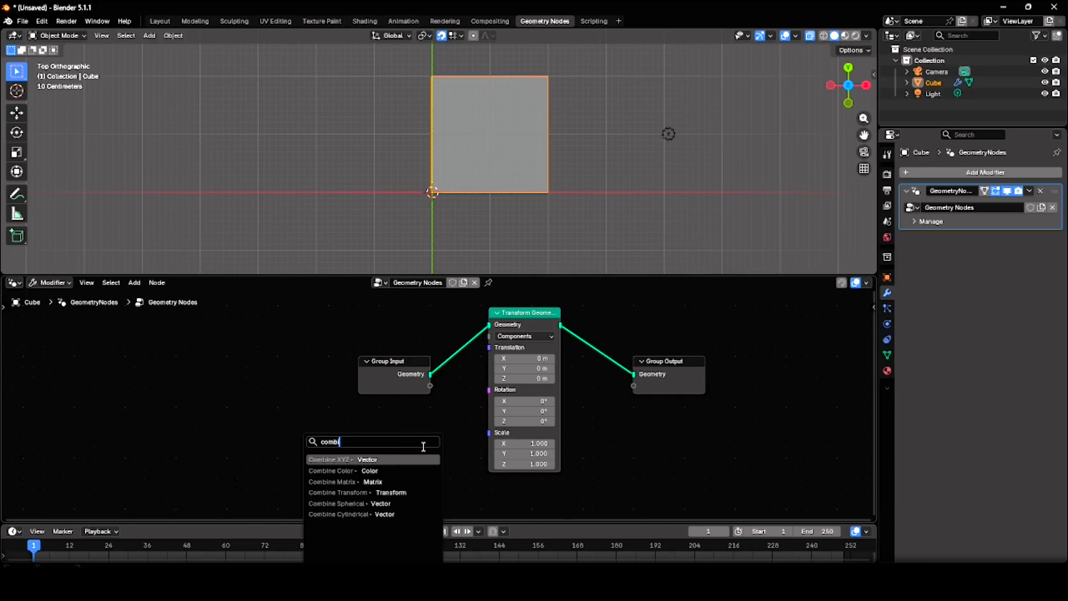
pyautogui.write('ne')
pyautogui.click(403, 459)
# Step: Add a Math node feeding Combine XYZ's Y input, set it to Multiply and its second value to 2
pyautogui.moveTo(337, 472); pyautogui.dragTo(290, 463)
pyautogui.write('math')
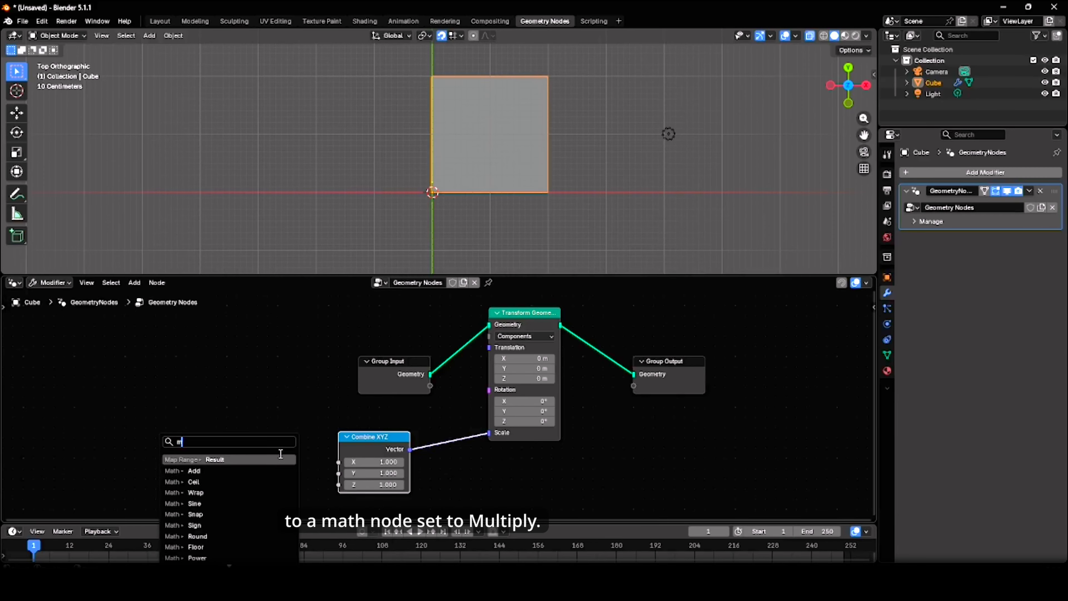
pyautogui.click(265, 460)
pyautogui.click(208, 453)
pyautogui.click(209, 462)
pyautogui.click(216, 357)
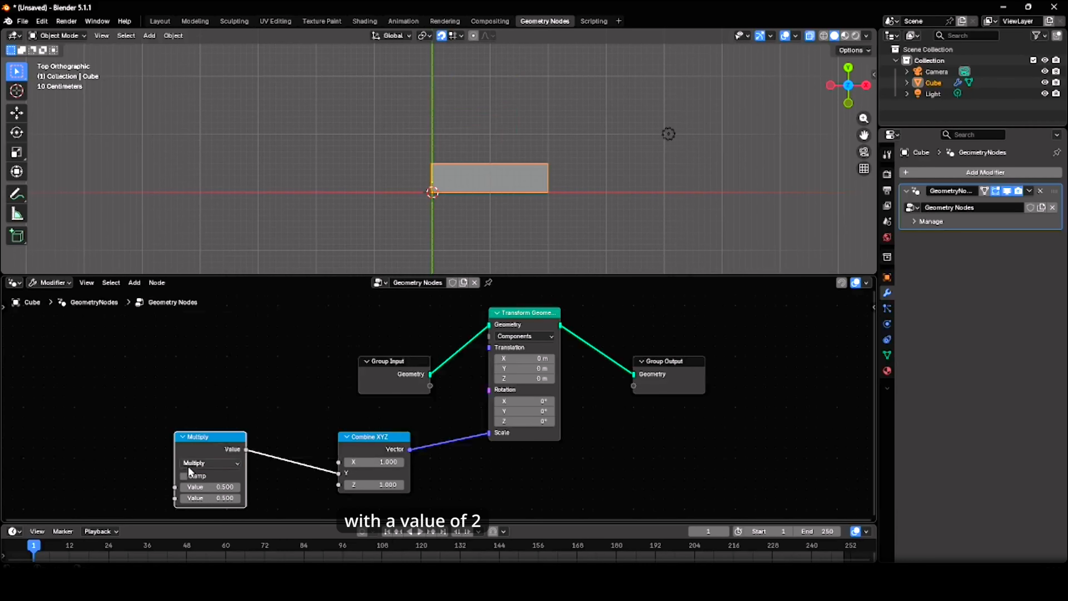
pyautogui.click(210, 497)
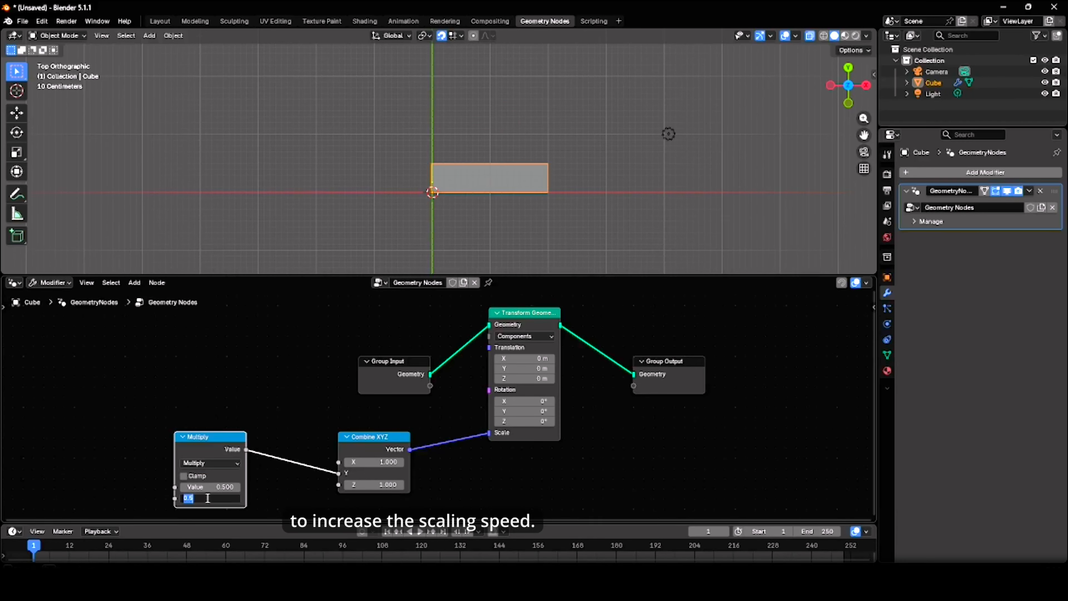
pyautogui.write('2')
pyautogui.press('Return')
# Step: Add a Map Range node whose Result drives the first value of the Multiply node
pyautogui.moveTo(174, 487); pyautogui.dragTo(134, 475)
pyautogui.write('m')
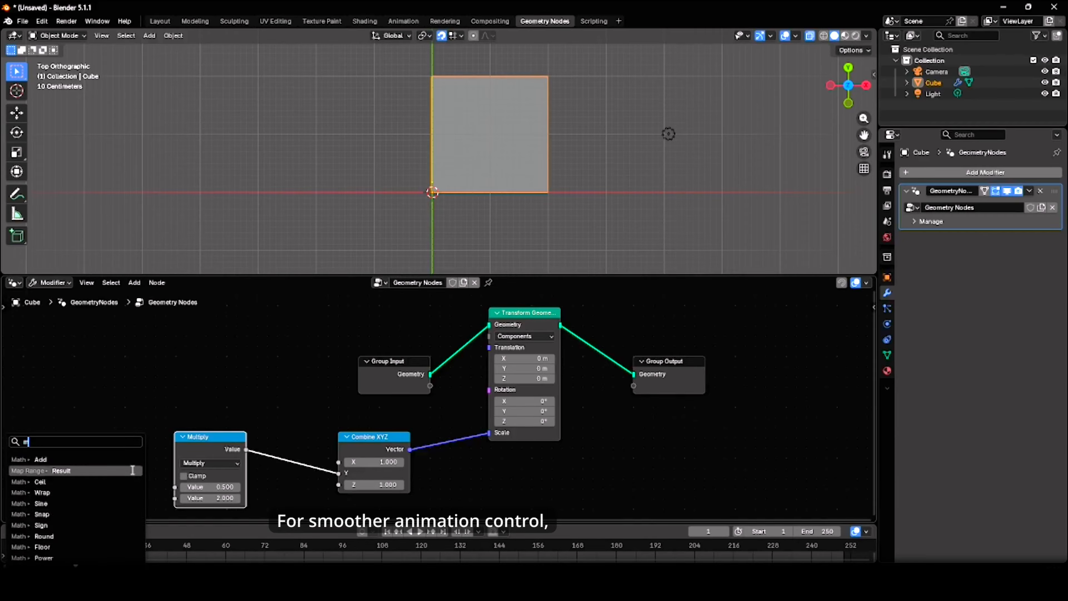
pyautogui.write('ap range')
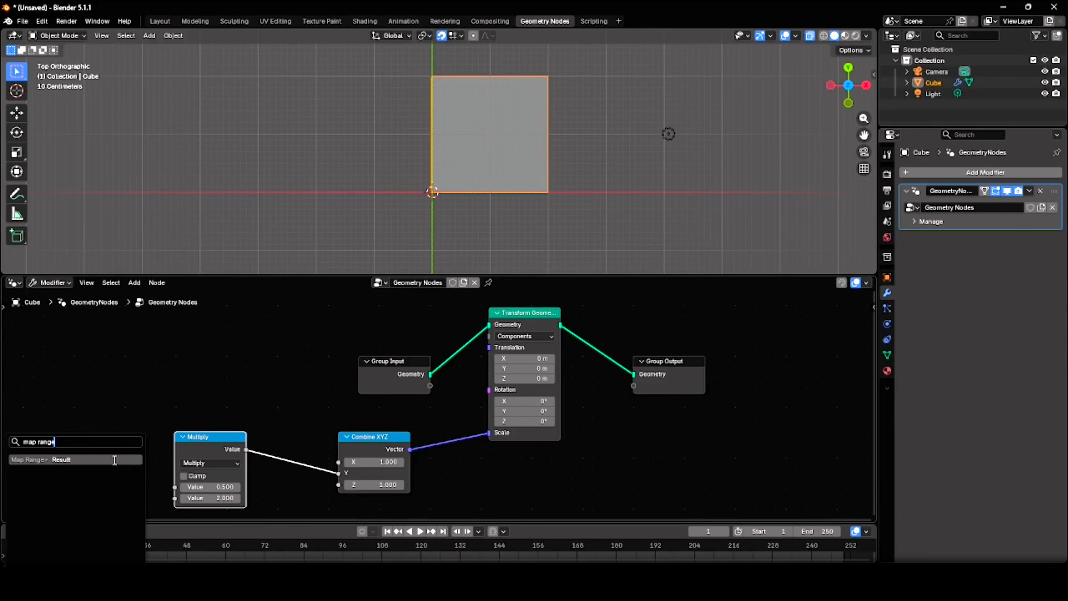
pyautogui.click(115, 460)
# Step: Add a Scene Time node and link its Frame output to the Map Range node's Value input
pyautogui.moveTo(83, 428); pyautogui.dragTo(252, 349, button='middle')
pyautogui.moveTo(210, 414); pyautogui.dragTo(149, 406)
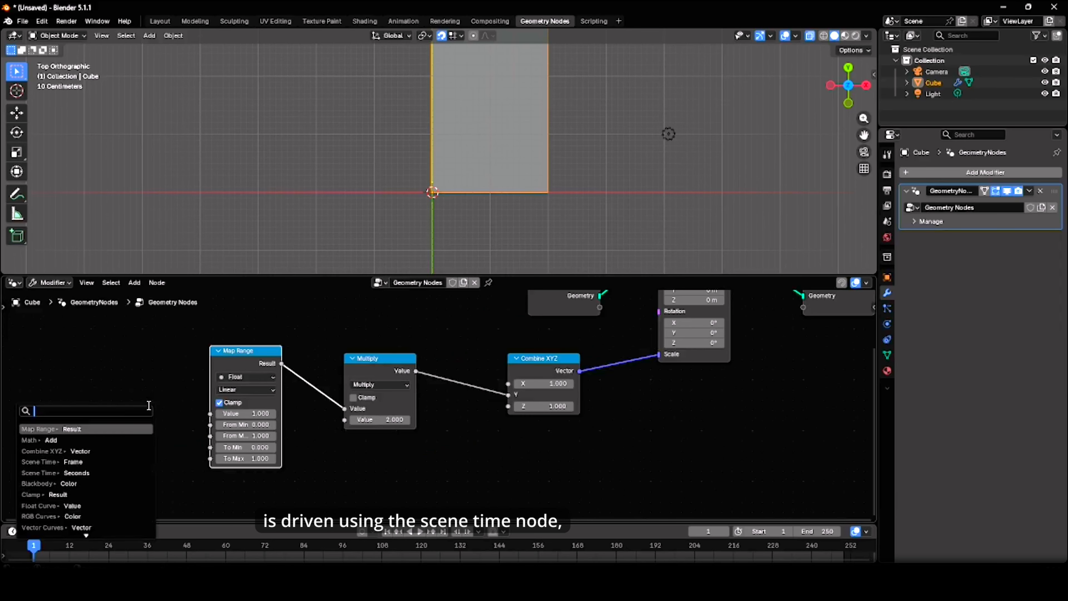
pyautogui.write('scene')
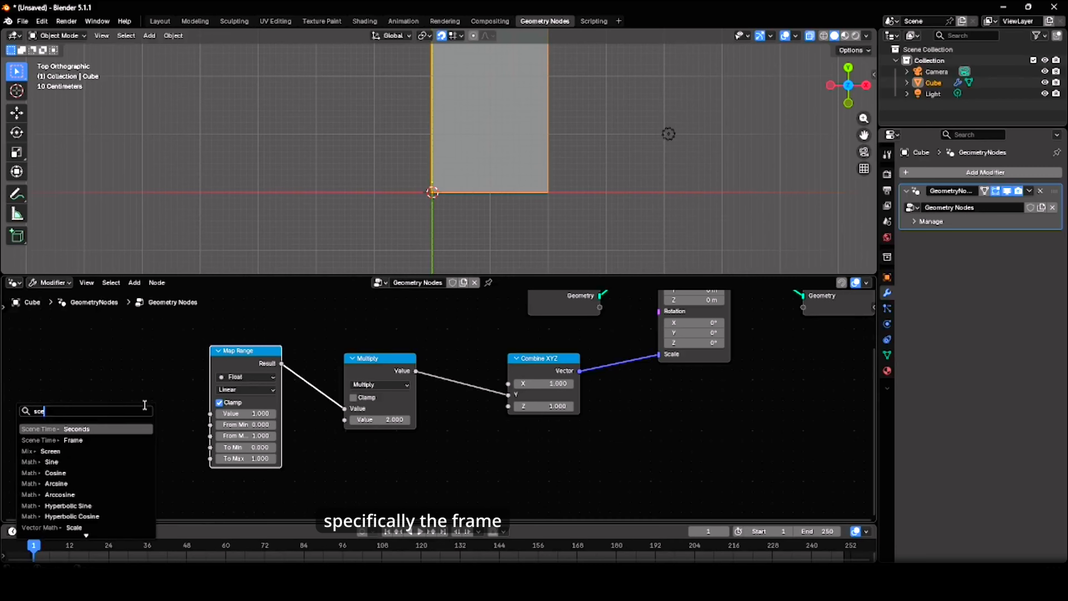
pyautogui.click(112, 428)
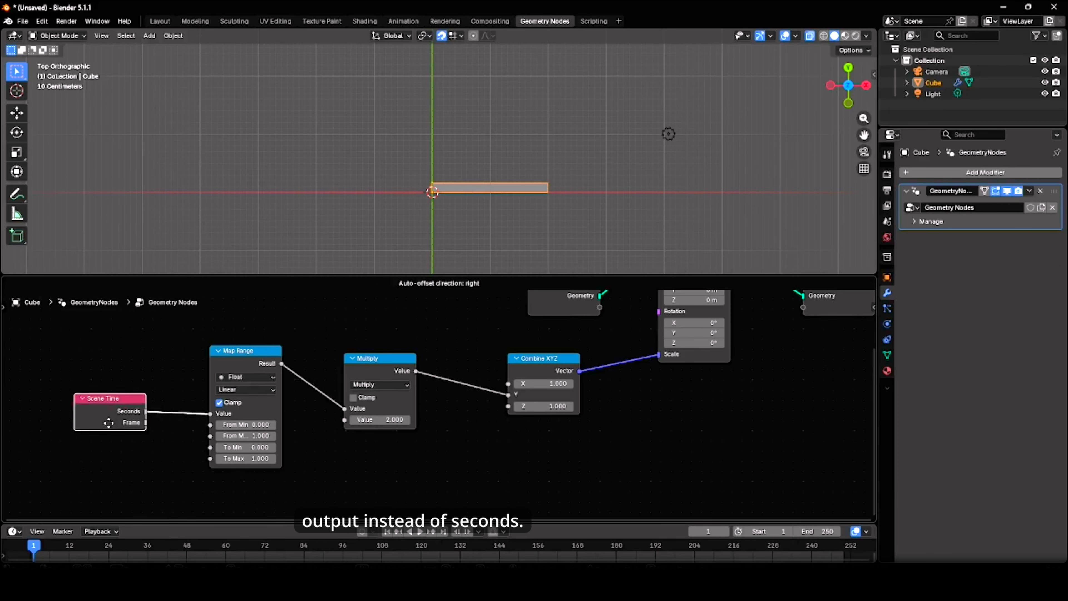
pyautogui.click(87, 417)
pyautogui.moveTo(120, 414); pyautogui.dragTo(211, 413)
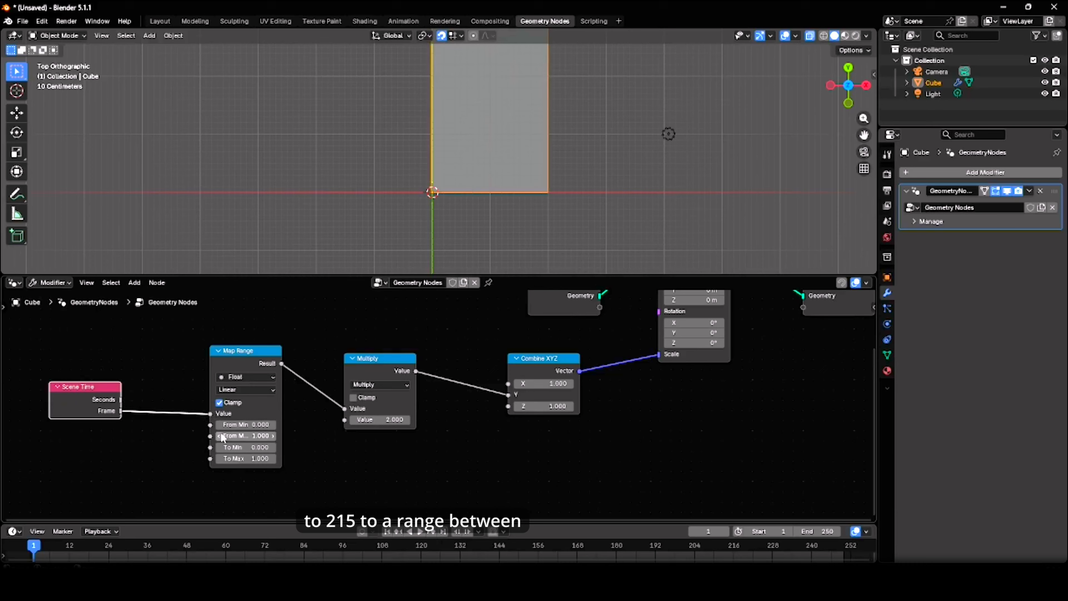
# Step: Set the Map Range's From Max to 250 and From Min to 1, and briefly play the animation
pyautogui.doubleClick(245, 436)
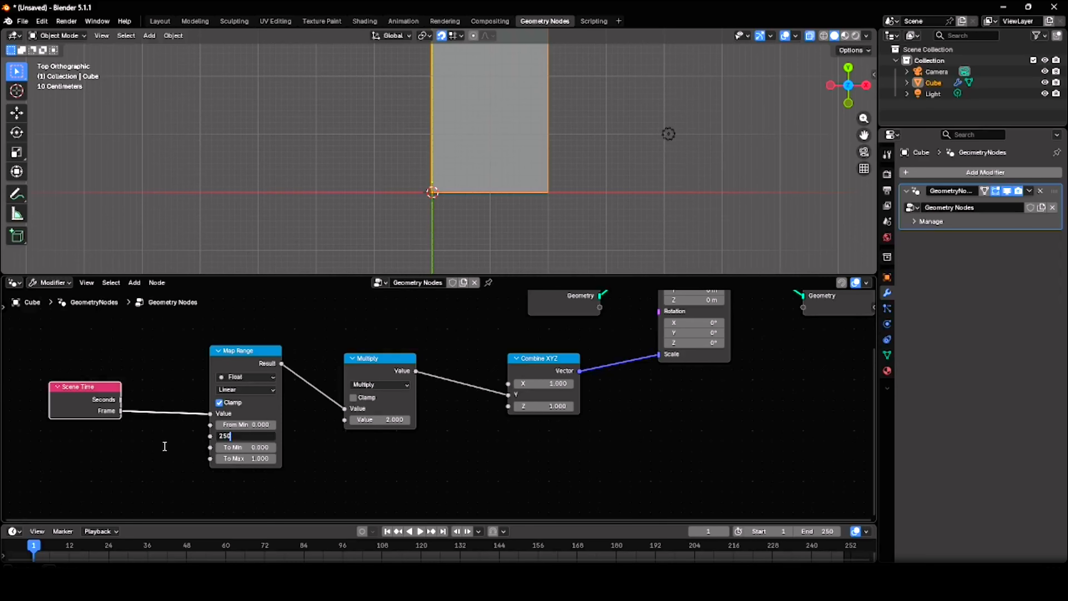
pyautogui.press('Return')
pyautogui.doubleClick(246, 424)
pyautogui.press('Return')
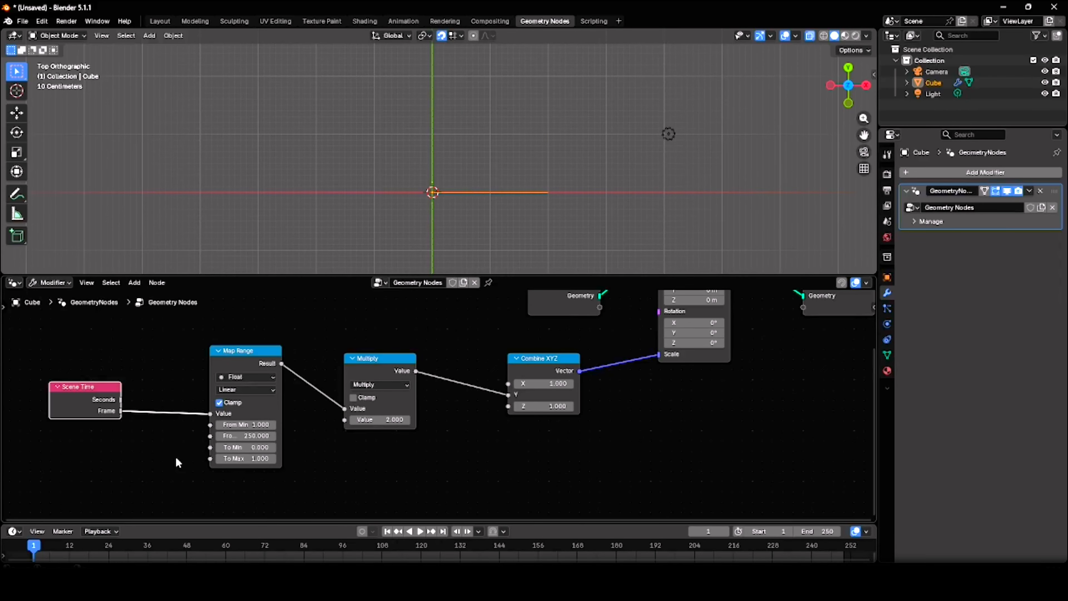
pyautogui.click(421, 531)
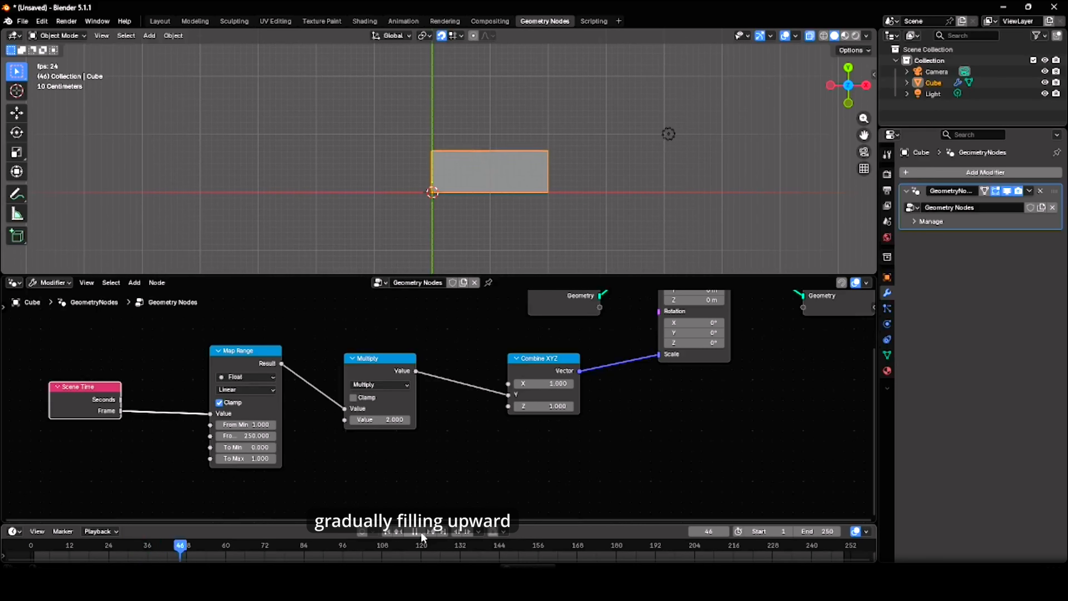
pyautogui.click(421, 532)
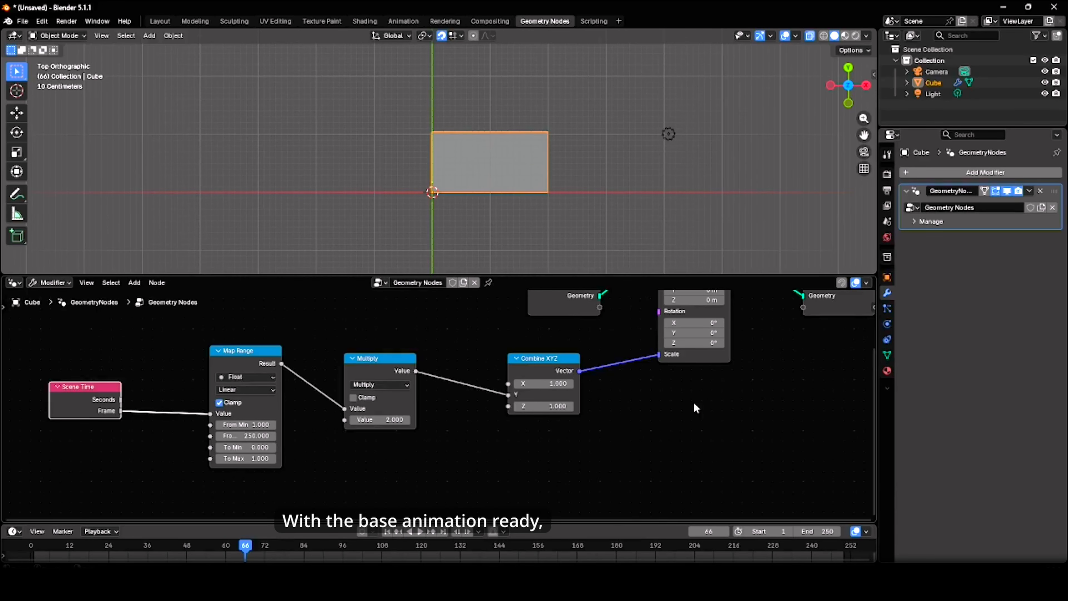
# Step: Move Group Output farther from Transform Geometry and insert a Join Geometry node on the link between them
pyautogui.moveTo(696, 407); pyautogui.dragTo(517, 476, button='middle')
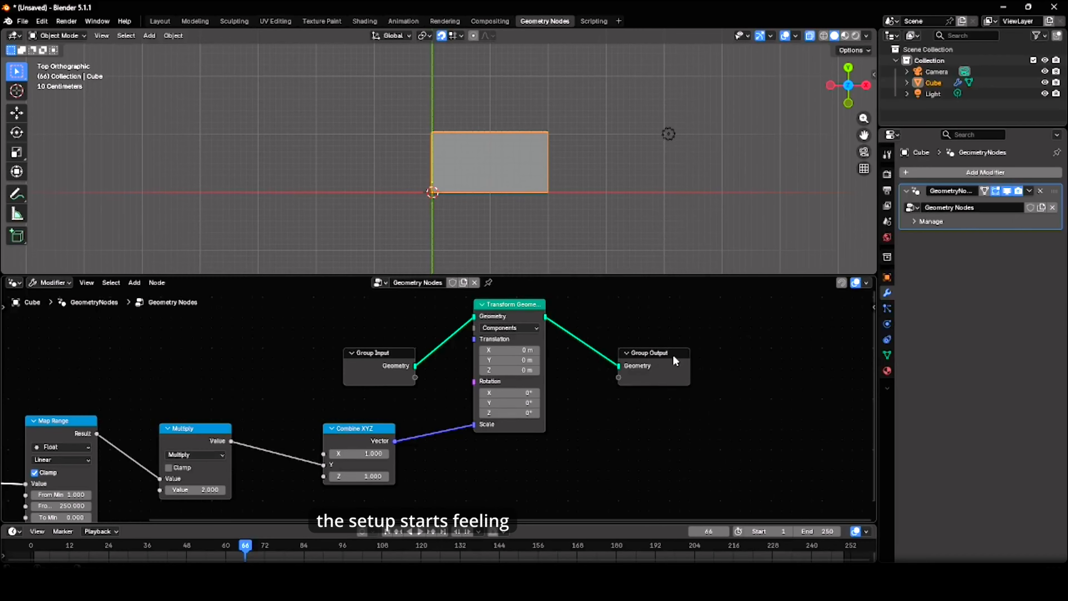
pyautogui.moveTo(672, 355); pyautogui.dragTo(738, 353)
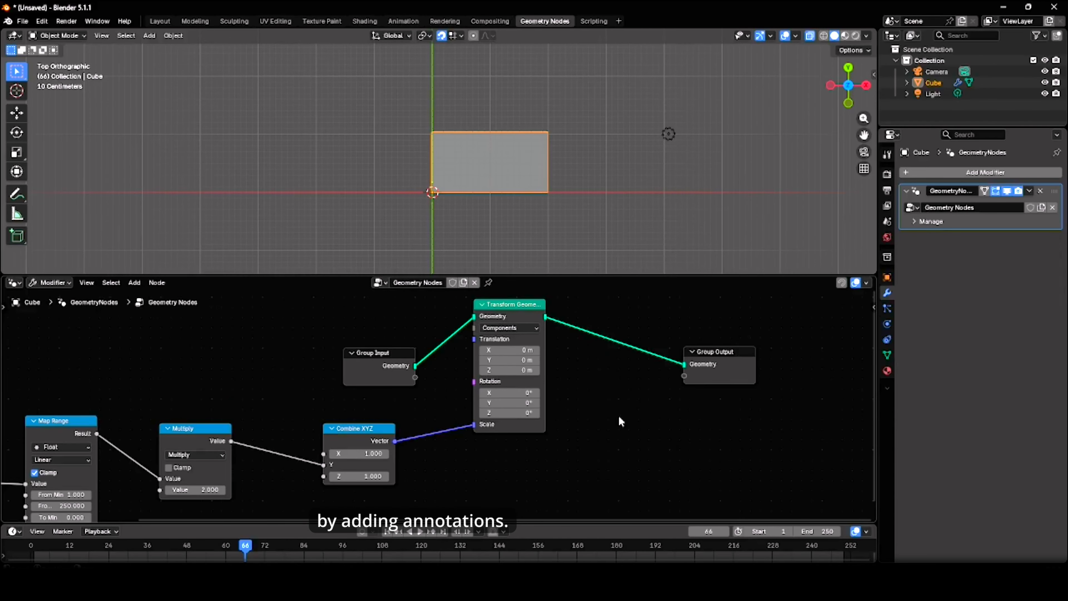
pyautogui.hotkey('shift', 'a')
pyautogui.click(602, 323)
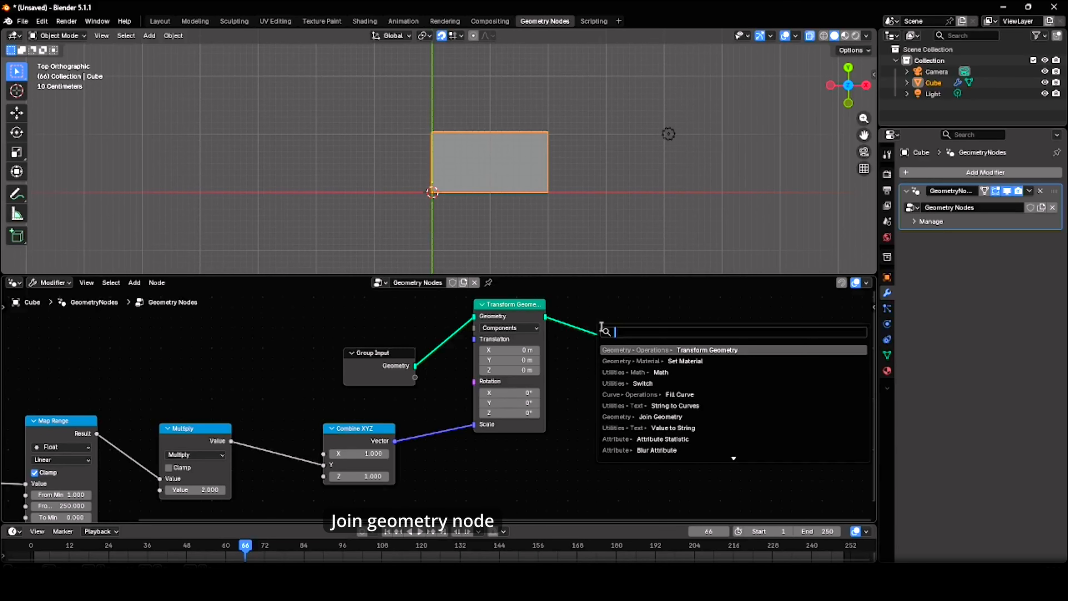
pyautogui.write('Join')
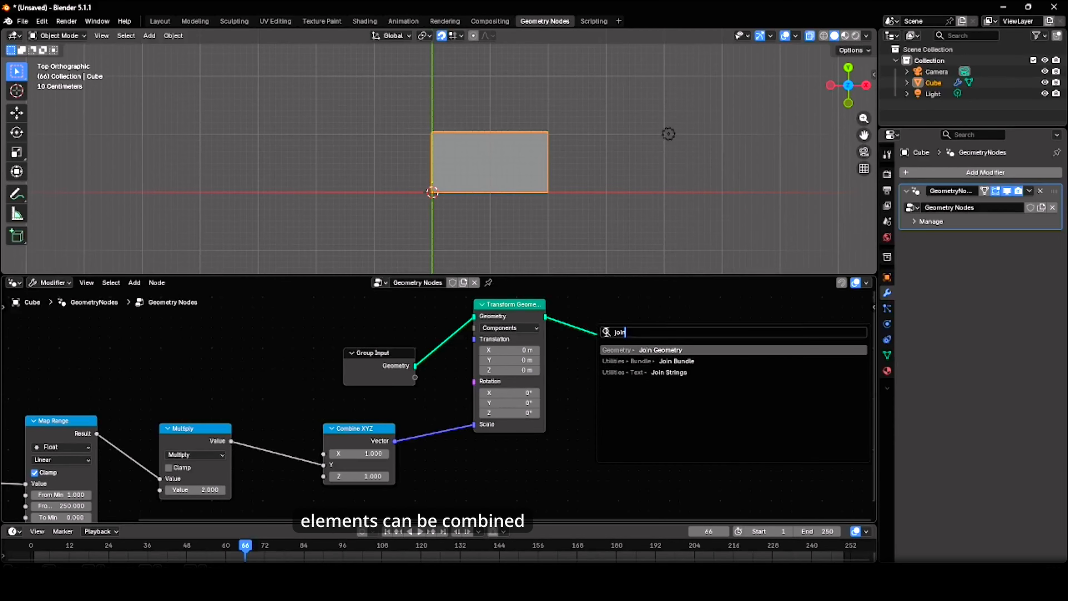
pyautogui.click(625, 349)
pyautogui.click(606, 339)
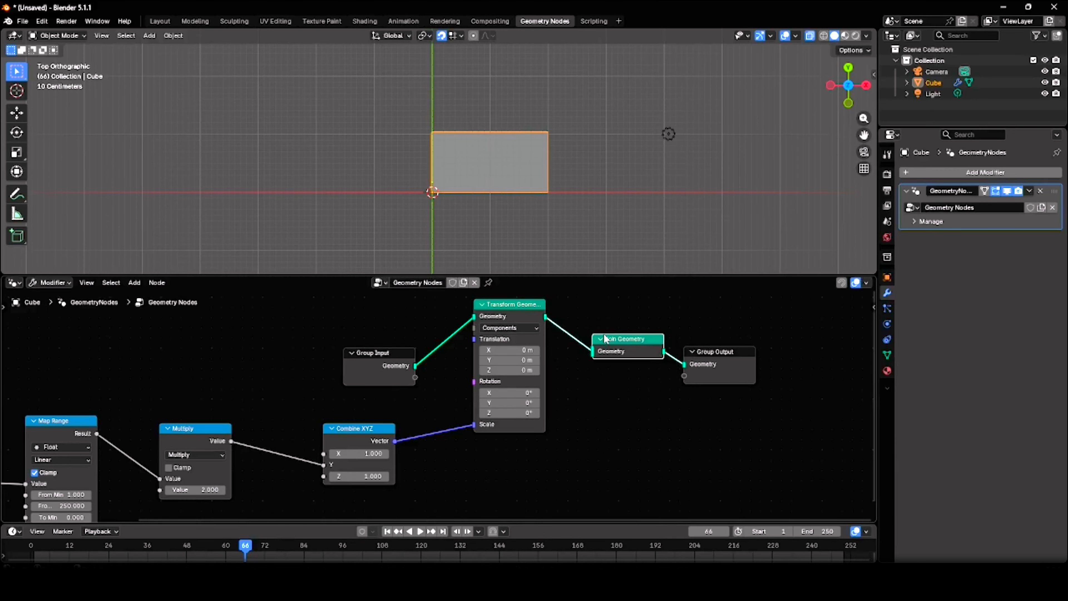
# Step: Add a String to Curves node below Transform Geometry and link its Curve Instances output to Join Geometry
pyautogui.hotkey('shift', 'a')
pyautogui.click(545, 325)
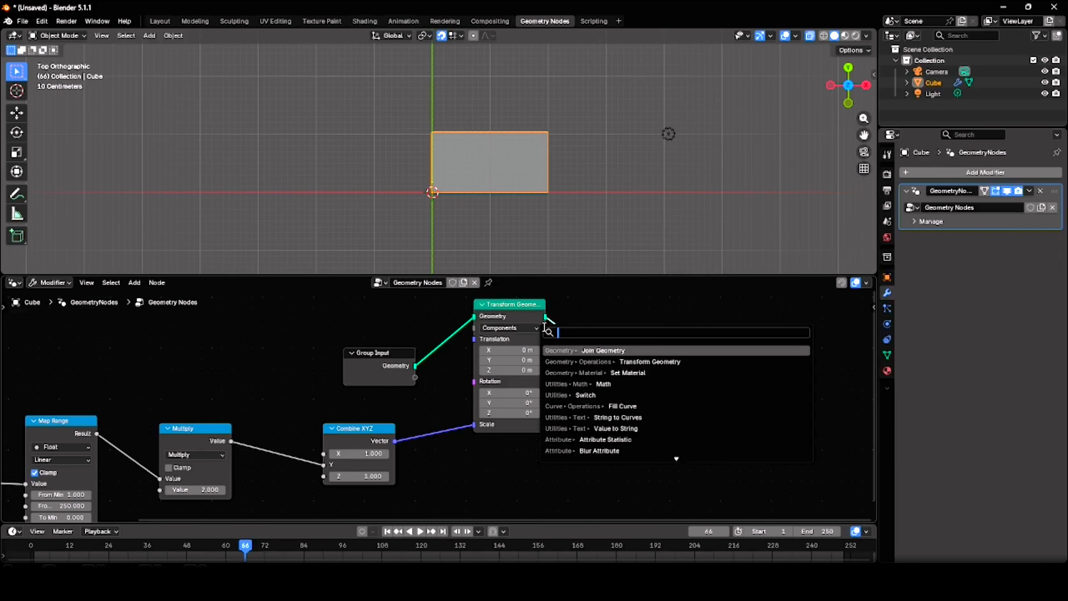
pyautogui.write('strin')
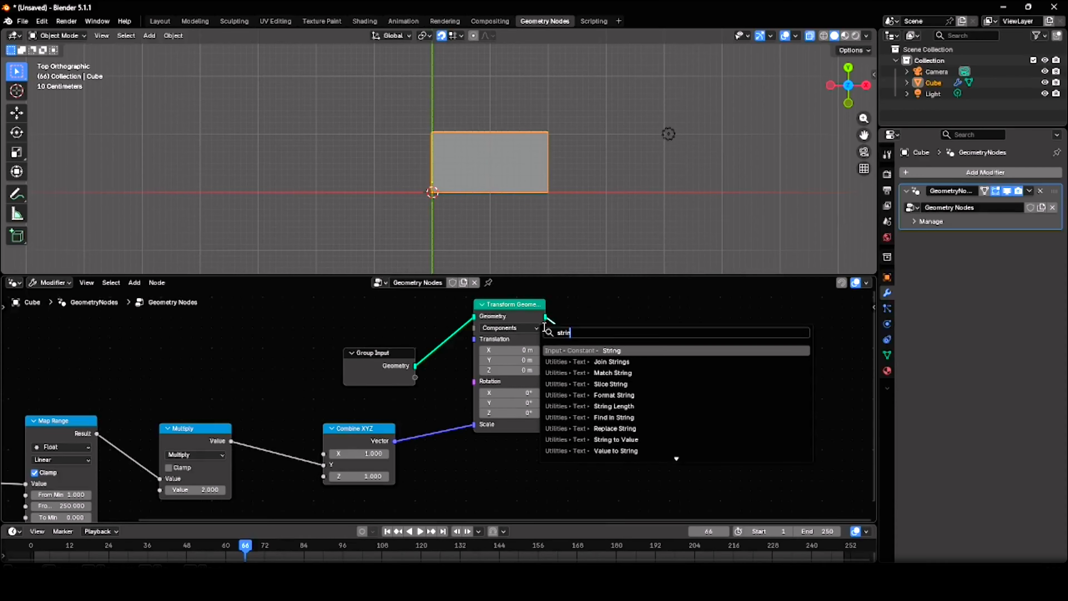
pyautogui.write('g to')
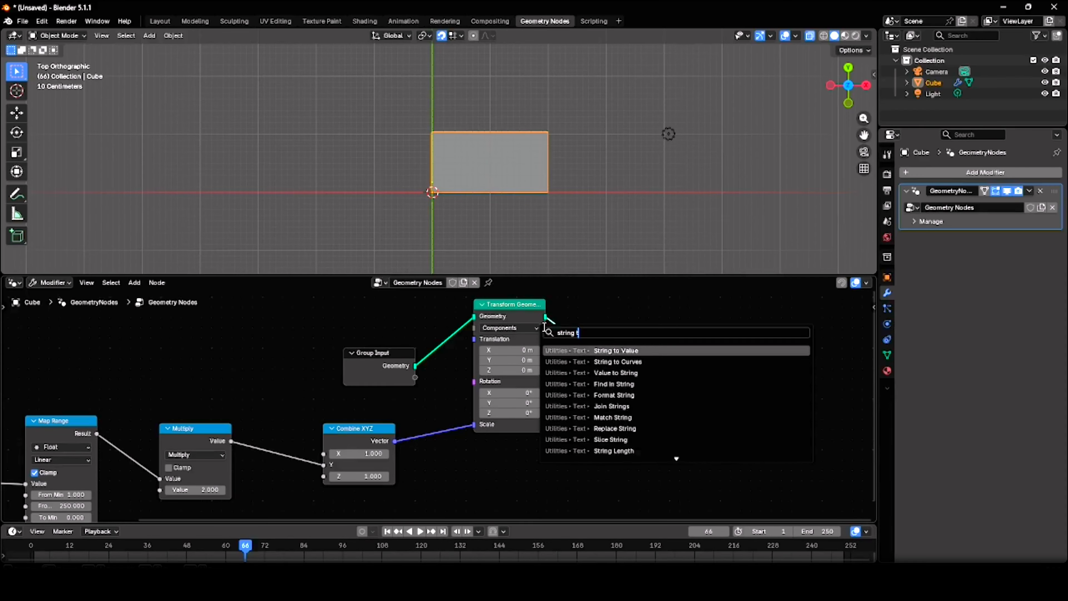
pyautogui.click(560, 361)
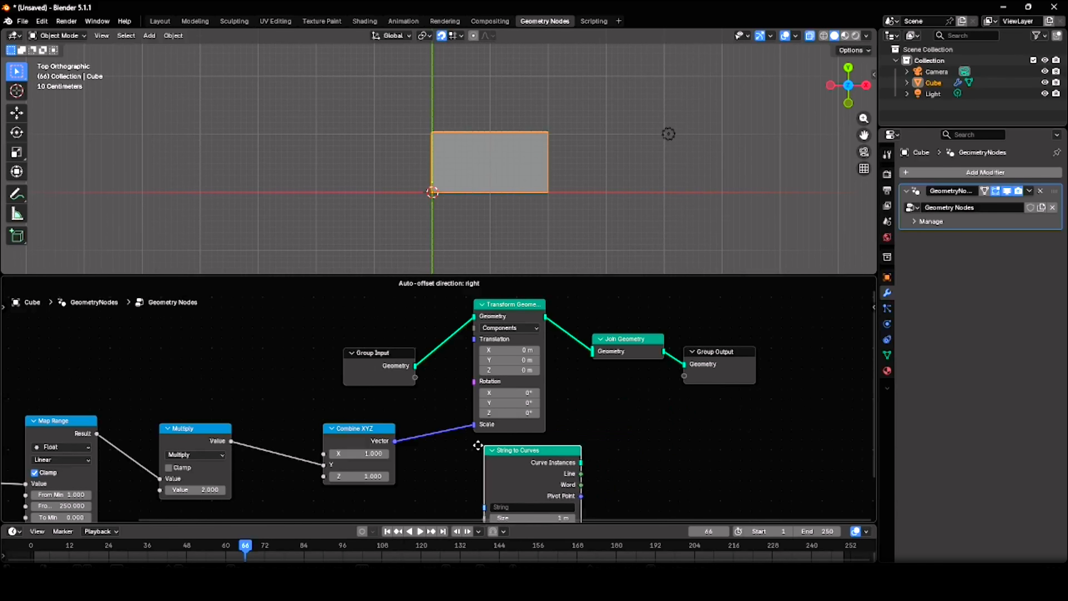
pyautogui.click(466, 448)
pyautogui.moveTo(559, 461); pyautogui.dragTo(598, 356)
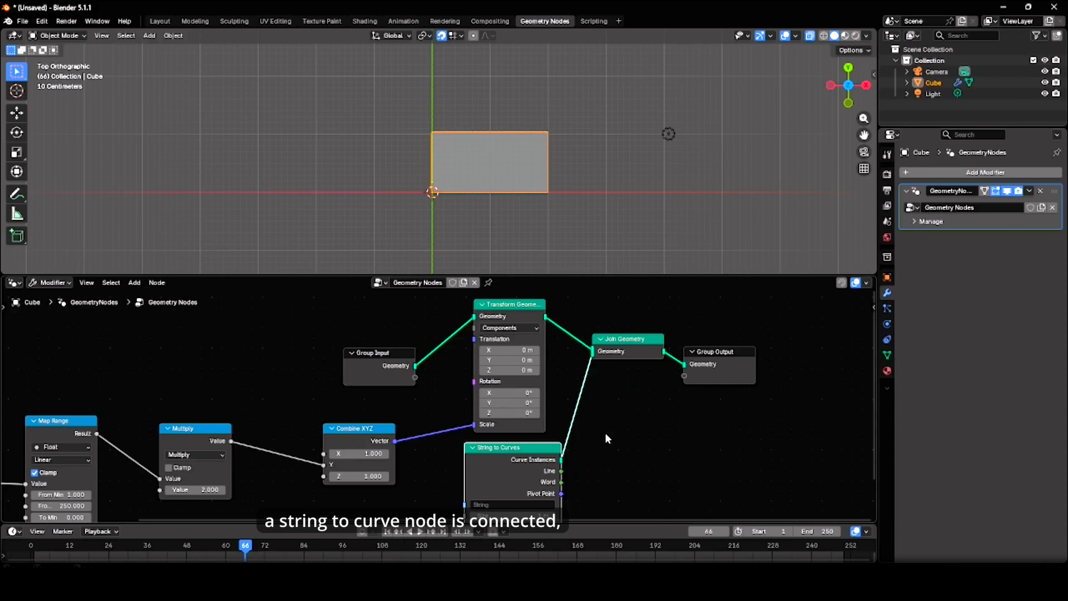
# Step: Set the String to Curves node's text to 0
pyautogui.moveTo(606, 433); pyautogui.dragTo(603, 363, button='middle')
pyautogui.click(538, 430)
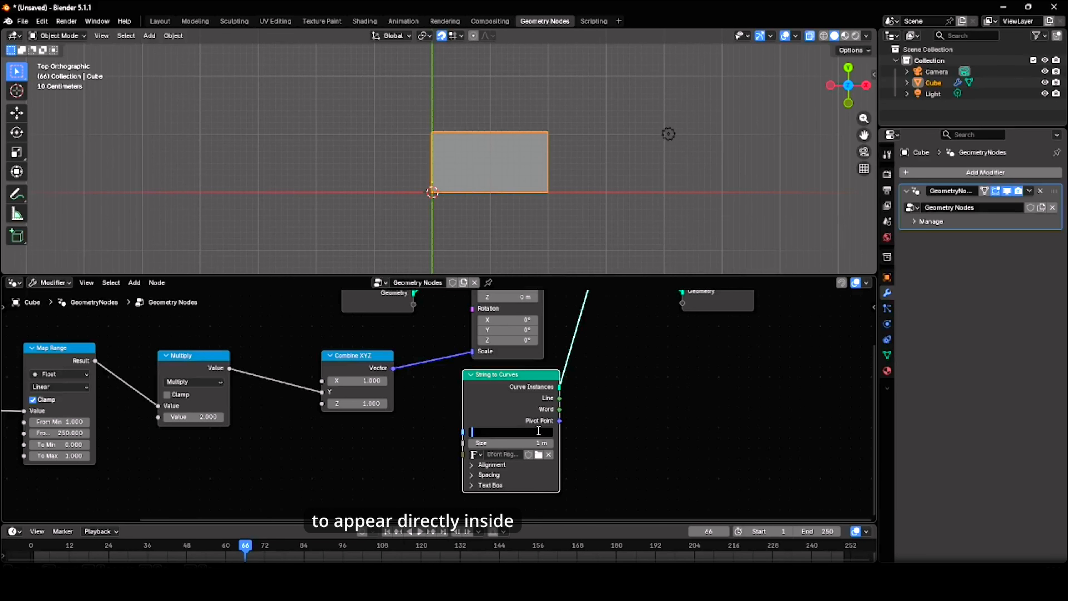
pyautogui.write('0')
pyautogui.press('Return')
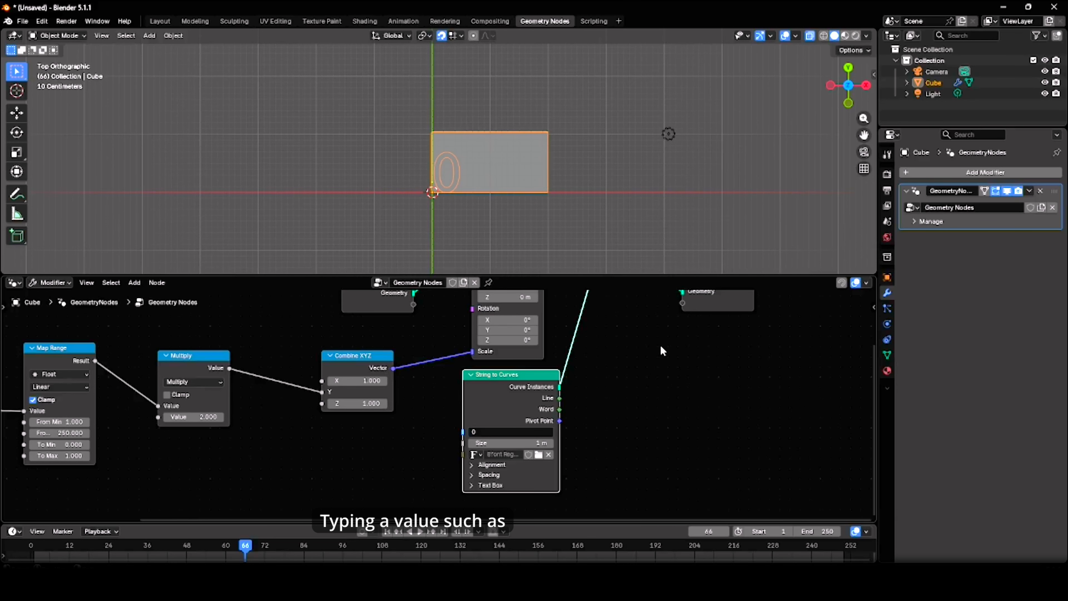
# Step: Insert a Transform Geometry node between String to Curves and Join Geometry, and set its Y translation to -0.9 m
pyautogui.moveTo(661, 348); pyautogui.dragTo(589, 398, button='middle')
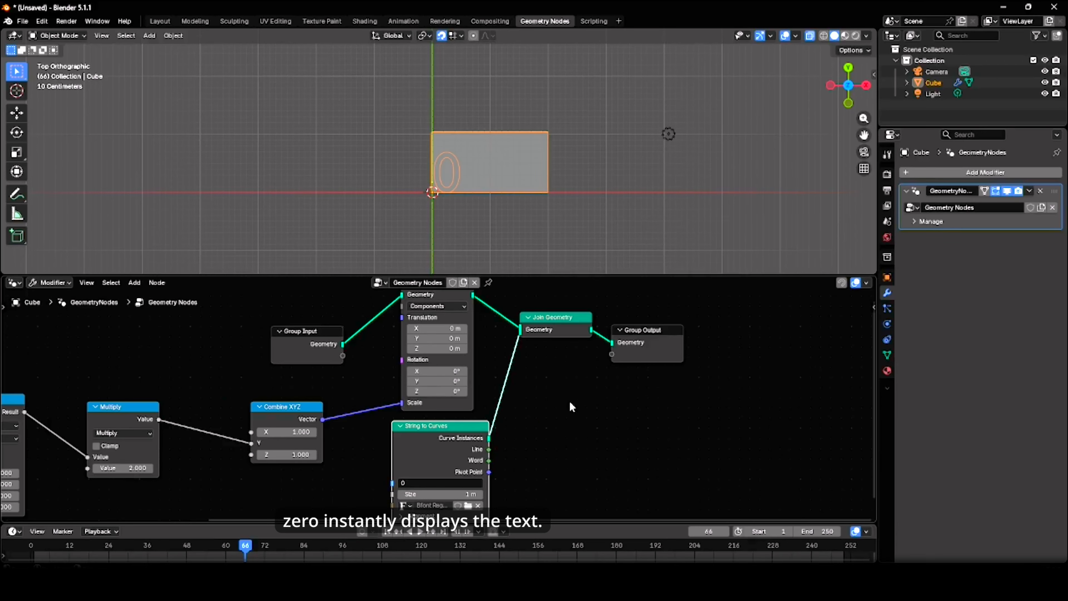
pyautogui.hotkey('shift', 'a')
pyautogui.click(538, 325)
pyautogui.write('transf')
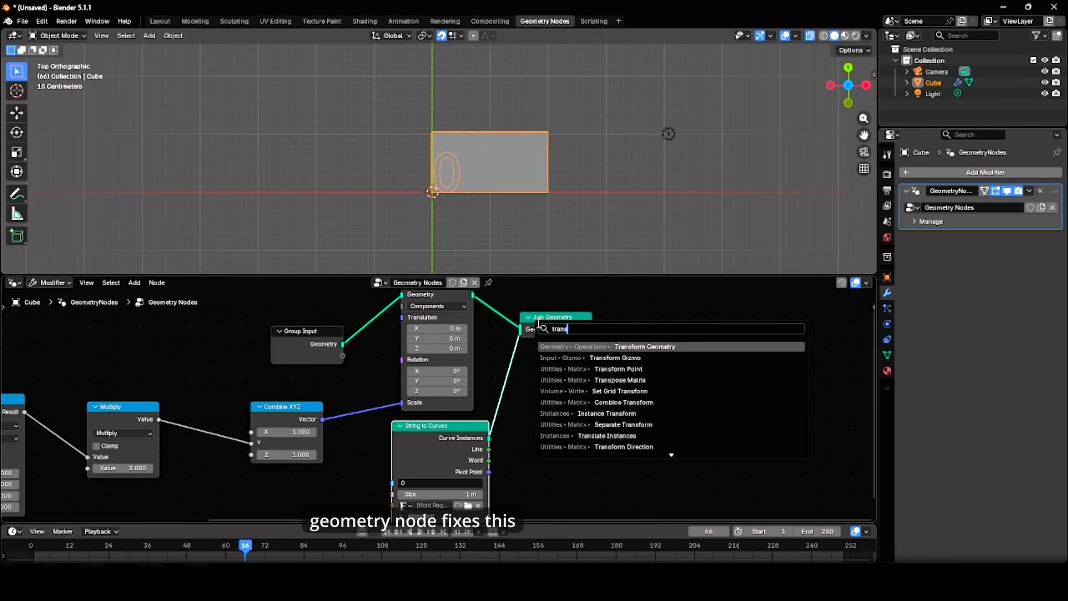
pyautogui.click(573, 346)
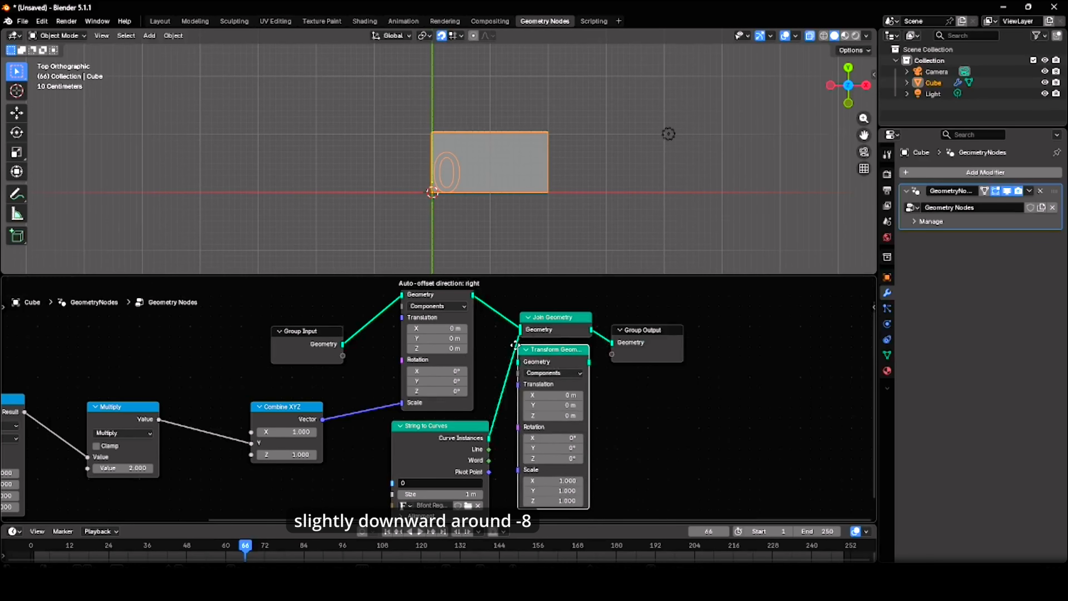
pyautogui.click(556, 378)
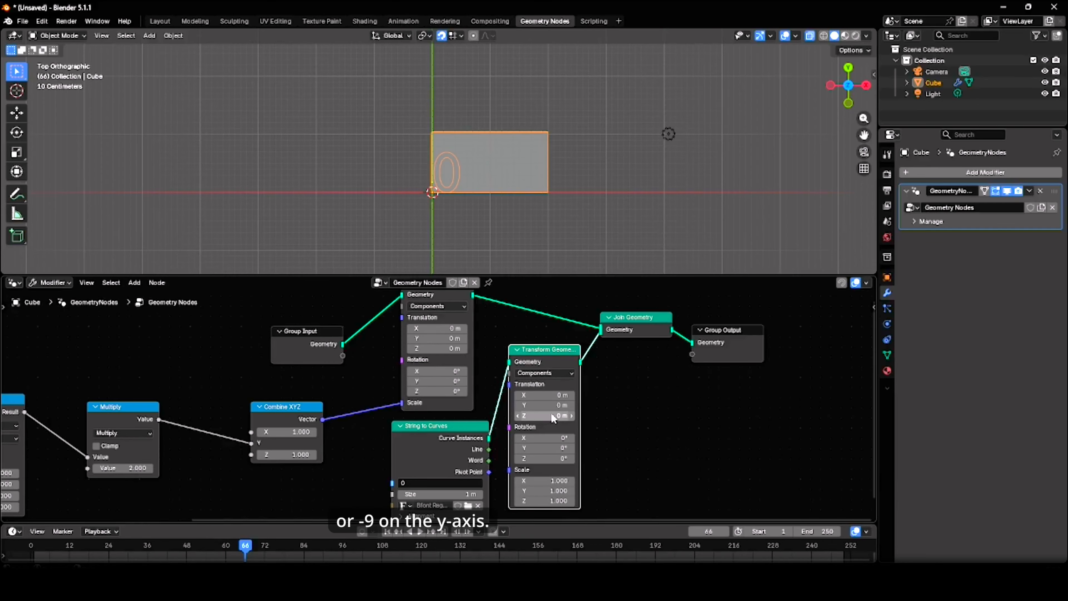
pyautogui.moveTo(547, 405); pyautogui.dragTo(523, 405)
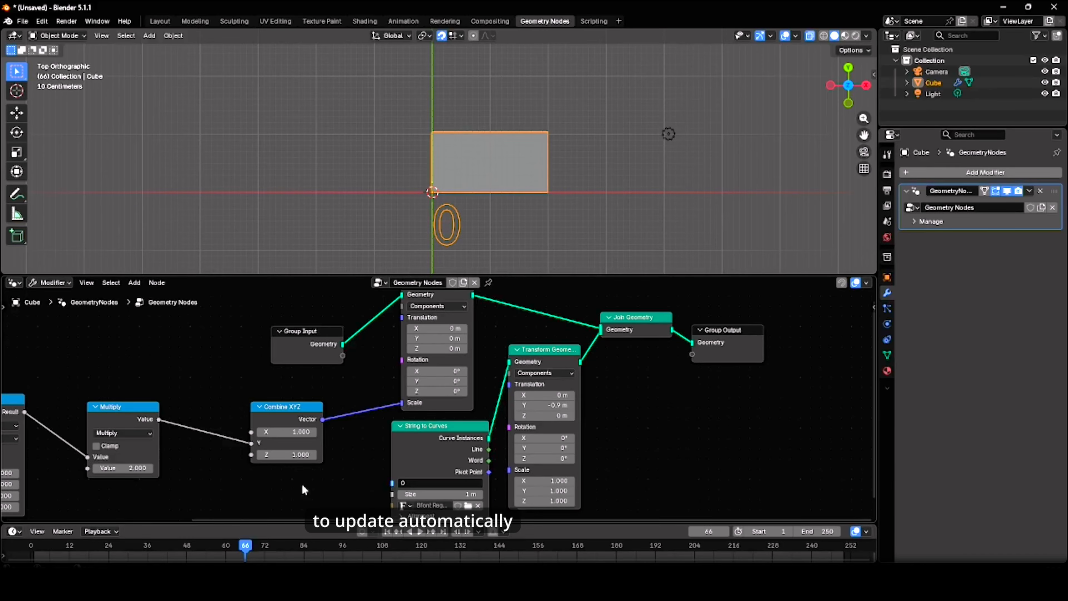
# Step: Duplicate the Scene Time node and place the copy below the Multiply node
pyautogui.scroll(-2, 204, 486)
pyautogui.keyDown('ctrl'); pyautogui.hscroll(-2, 197, 487); pyautogui.keyUp('ctrl')
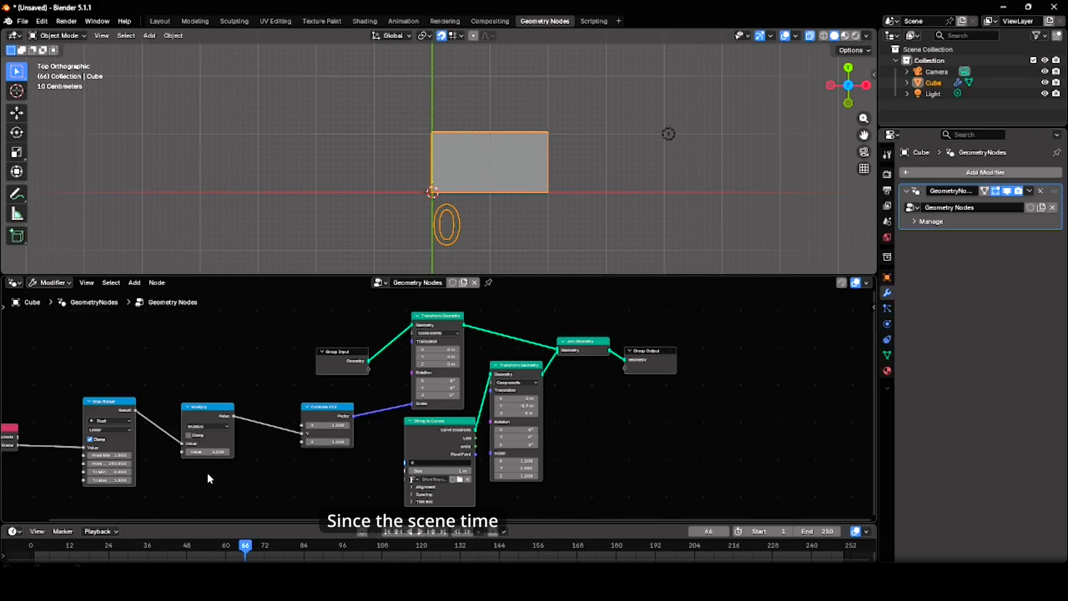
pyautogui.moveTo(207, 472); pyautogui.dragTo(286, 441, button='middle')
pyautogui.scroll(-1, 286, 442)
pyautogui.click(117, 393)
pyautogui.hotkey('shift', 'd')
pyautogui.click(330, 456)
# Step: Add a Value to String node linking the duplicated Scene Time's Frame to String to Curves' String input, and return to frame 1
pyautogui.hotkey('shift', 'a')
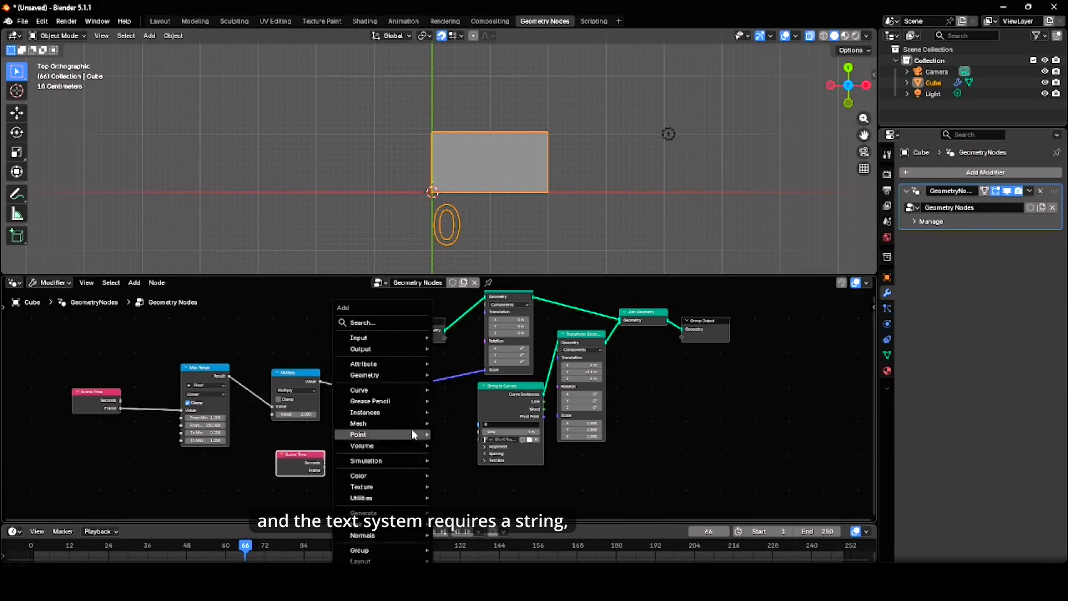
pyautogui.click(397, 322)
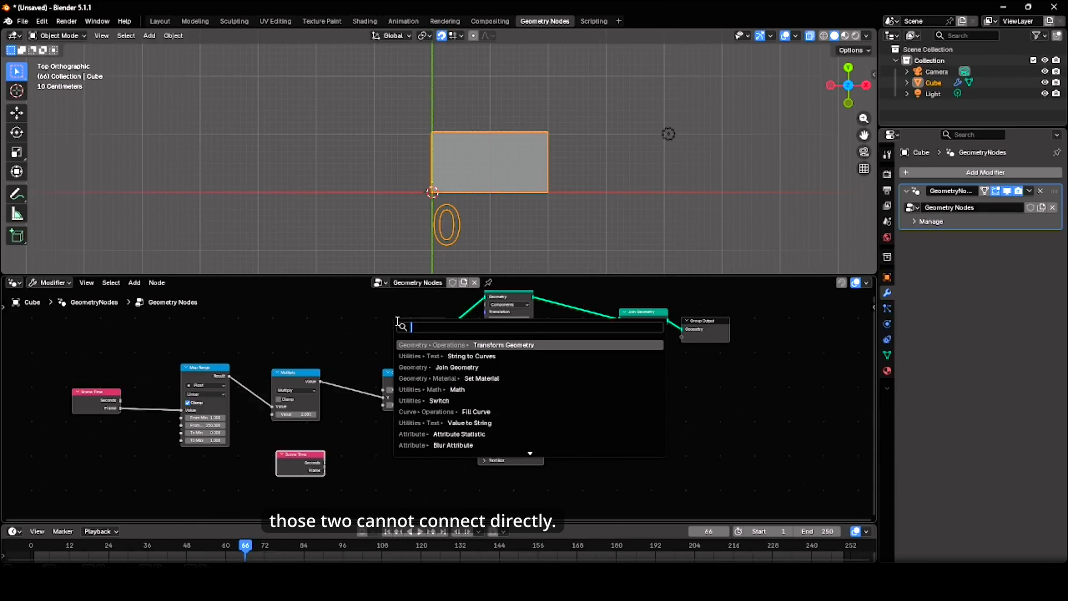
pyautogui.write('value')
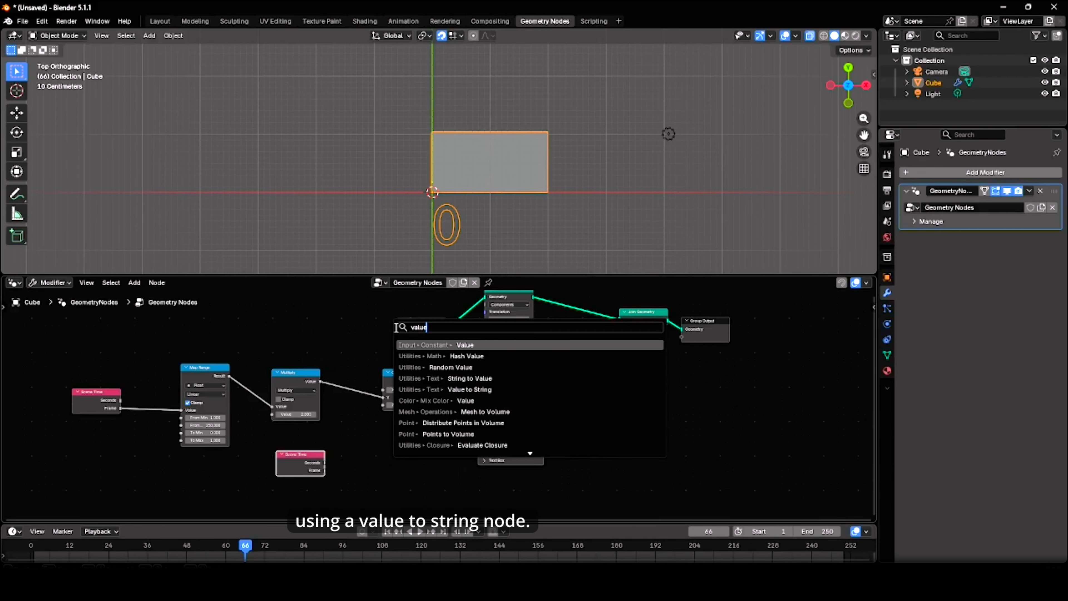
pyautogui.click(458, 389)
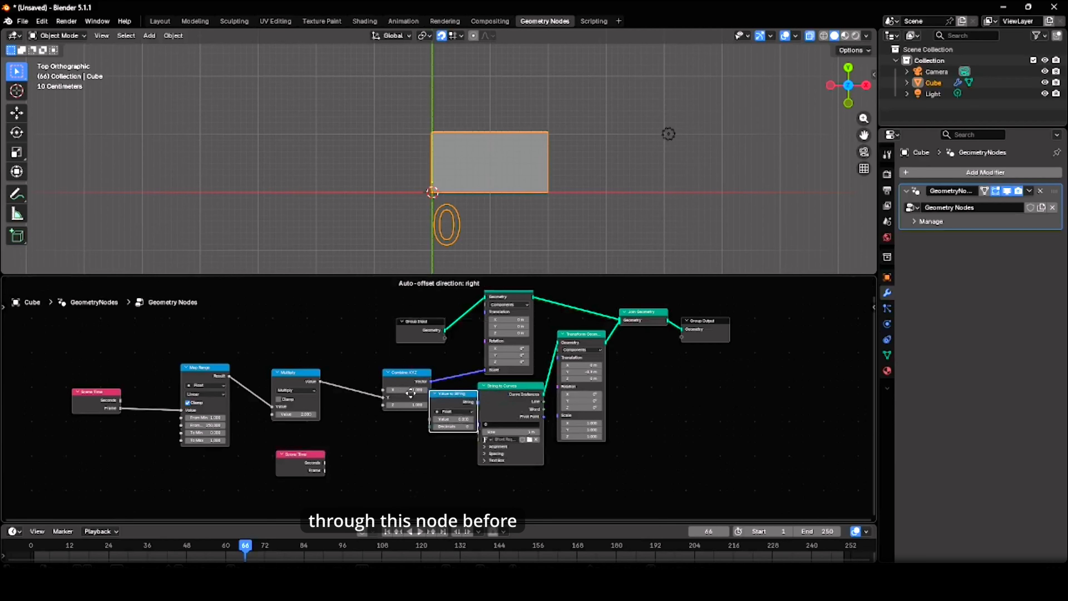
pyautogui.click(339, 426)
pyautogui.moveTo(405, 433); pyautogui.dragTo(478, 424)
pyautogui.moveTo(325, 470); pyautogui.dragTo(358, 450)
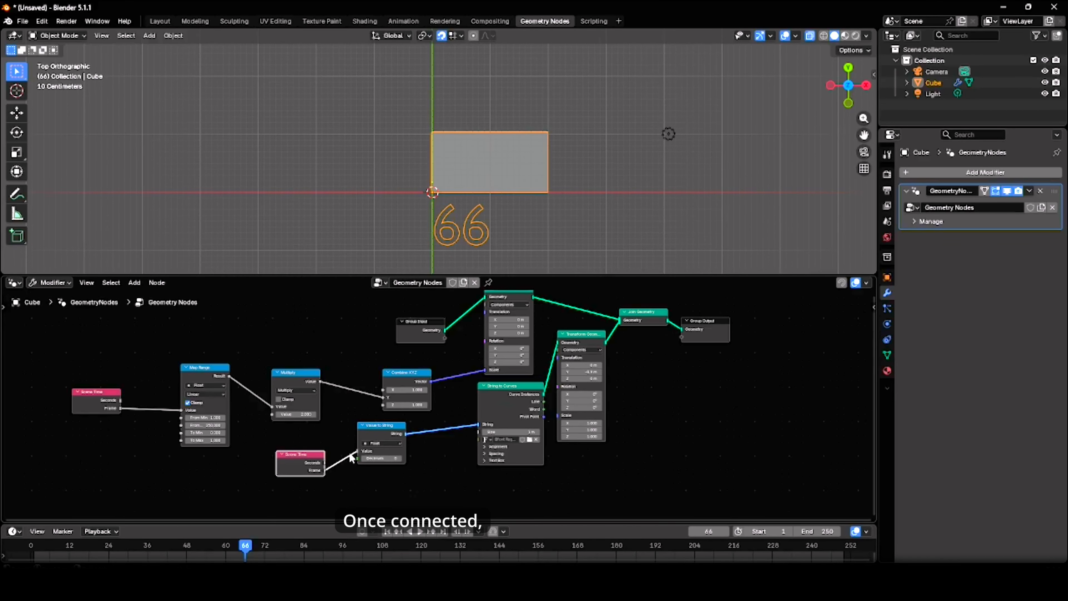
pyautogui.click(384, 531)
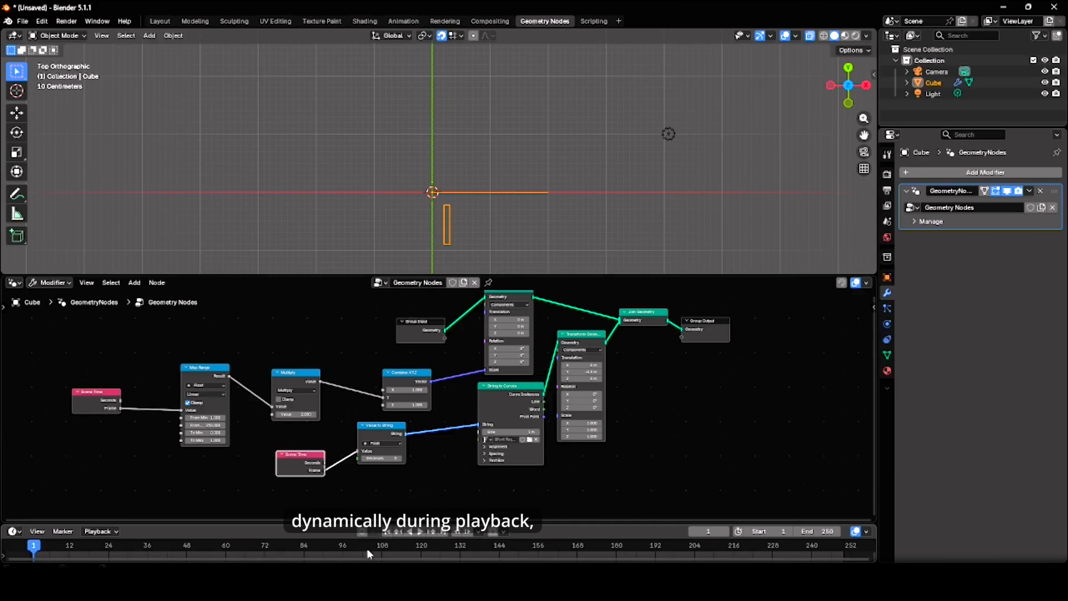
# Step: Move the Join Geometry and Group Output nodes together, away from the text's Transform Geometry node, to make room between them
pyautogui.moveTo(640, 430); pyautogui.dragTo(529, 487, button='middle')
pyautogui.moveTo(541, 350); pyautogui.dragTo(631, 426)
pyautogui.press('g')
pyautogui.click(695, 407)
pyautogui.click(665, 414)
pyautogui.hotkey('shift', 'a')
pyautogui.press('Escape')
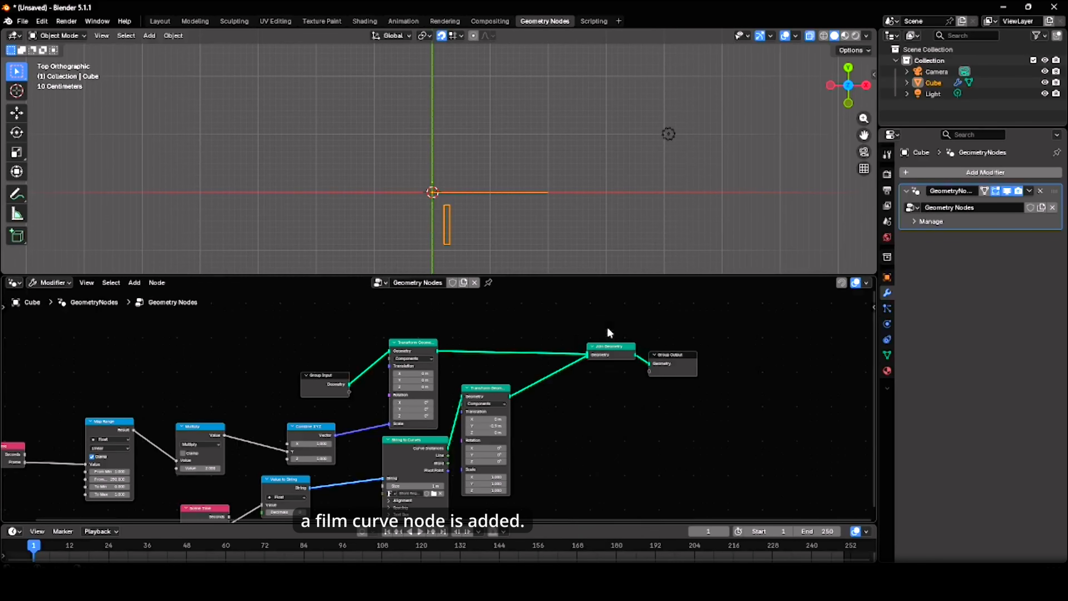
# Step: Insert a Fill Curve node between the text's Transform Geometry and Join Geometry, and switch the viewport to Material Preview shading
pyautogui.hotkey('shift', 'a')
pyautogui.moveTo(565, 389)
pyautogui.click(566, 323)
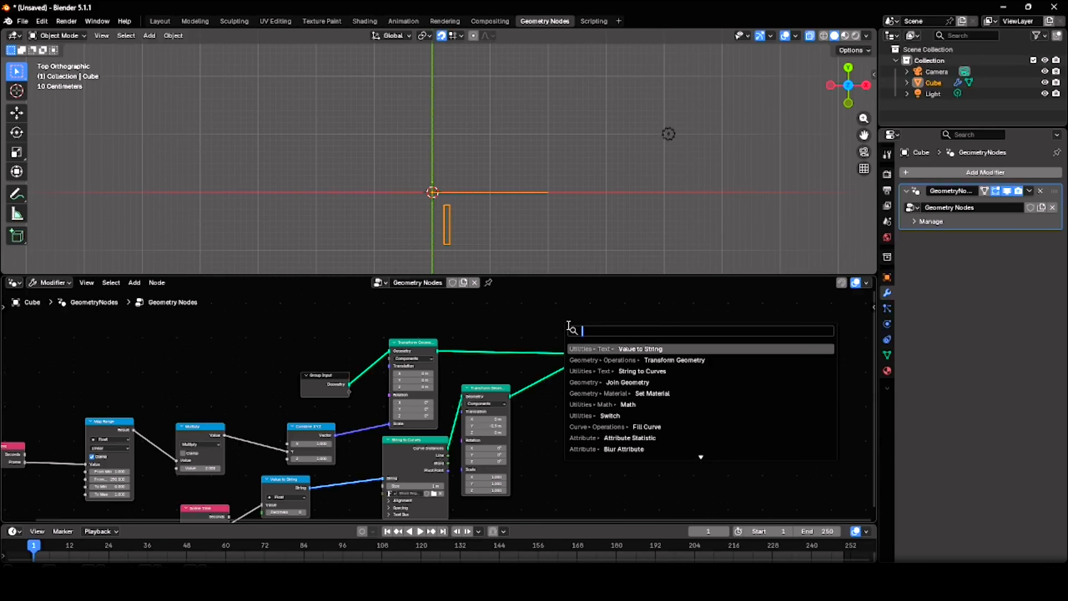
pyautogui.write('fil')
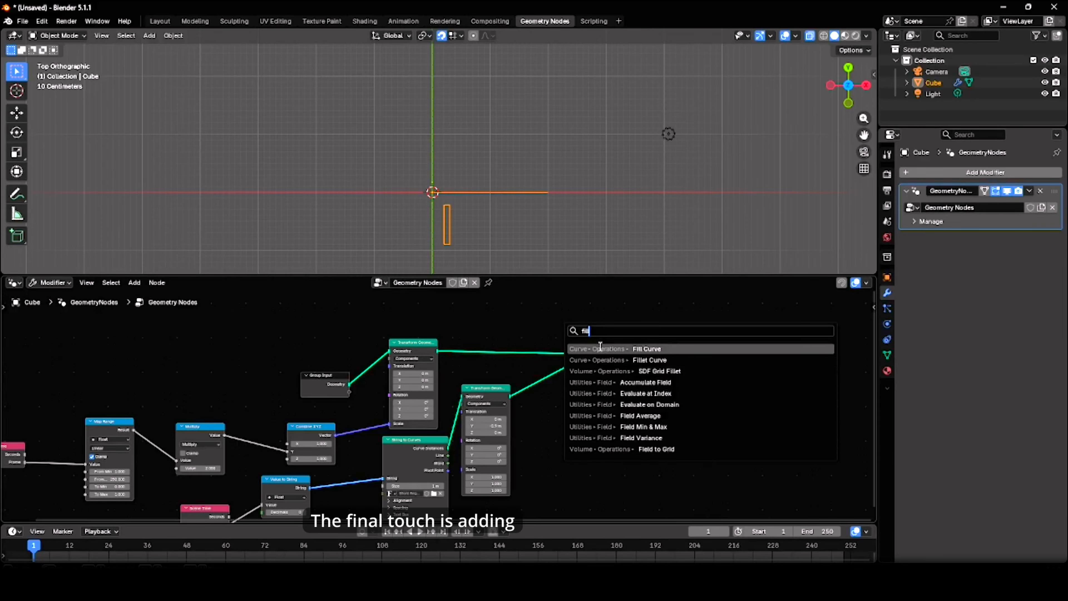
pyautogui.click(600, 348)
pyautogui.click(548, 372)
pyautogui.click(762, 330)
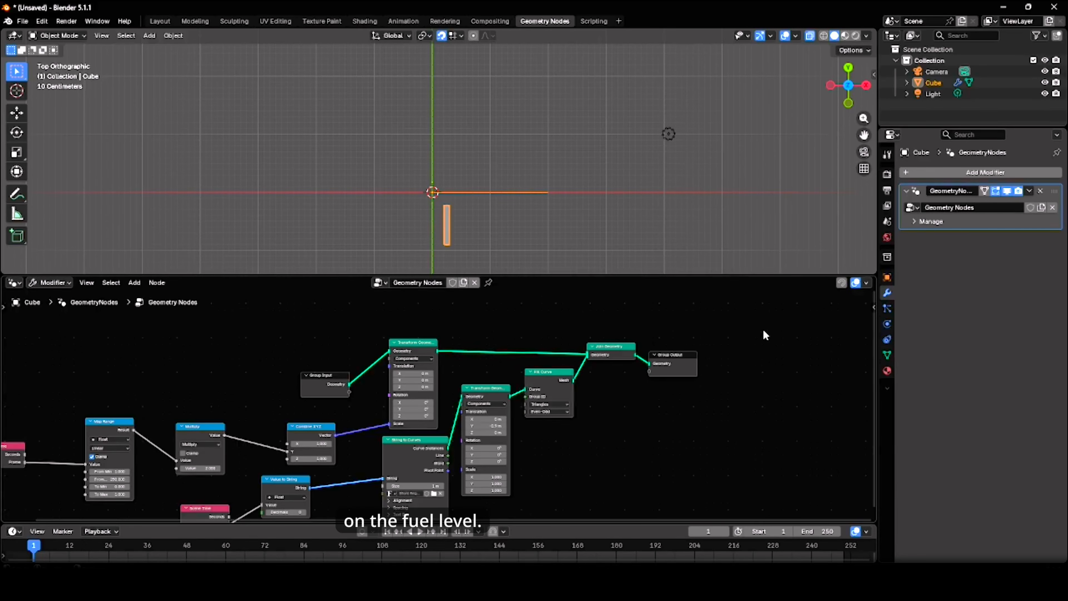
pyautogui.click(844, 36)
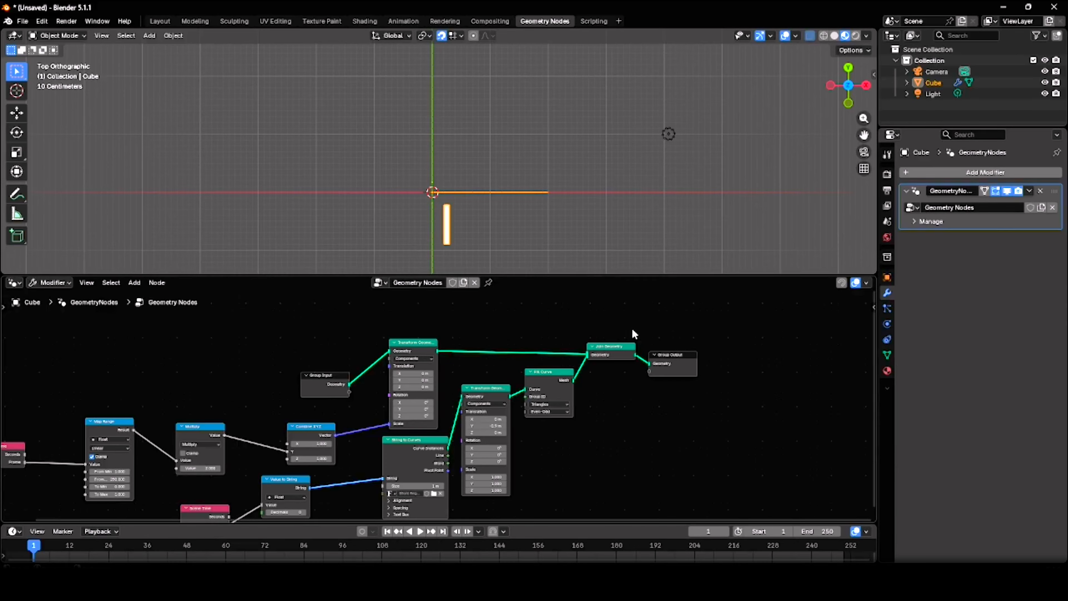
# Step: Add a Switch node below Join Geometry and set its data type to Material
pyautogui.hotkey('shift', 'a')
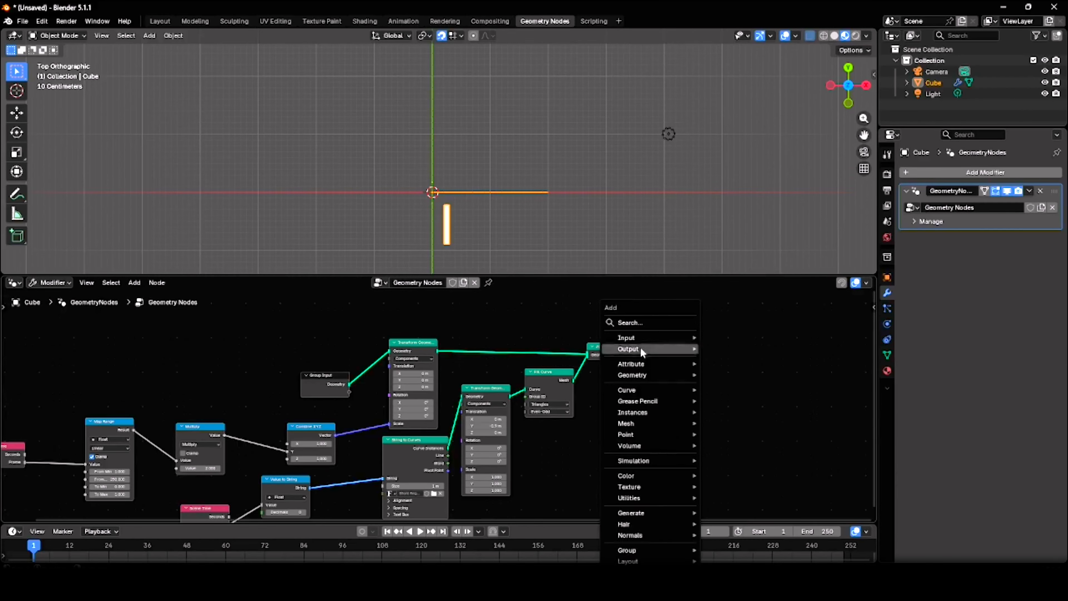
pyautogui.write('switch')
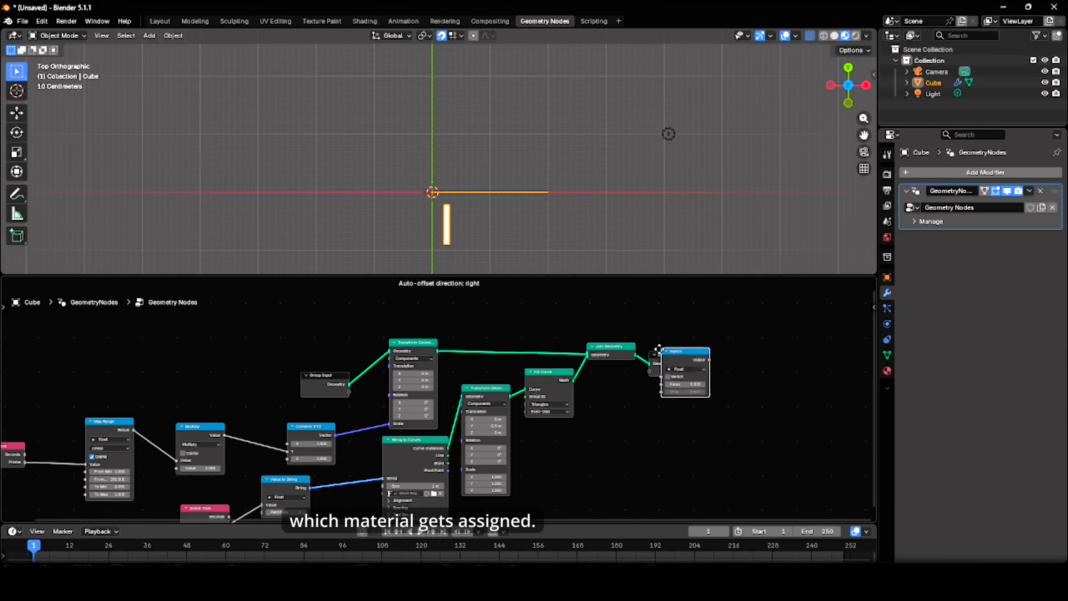
pyautogui.click(666, 348)
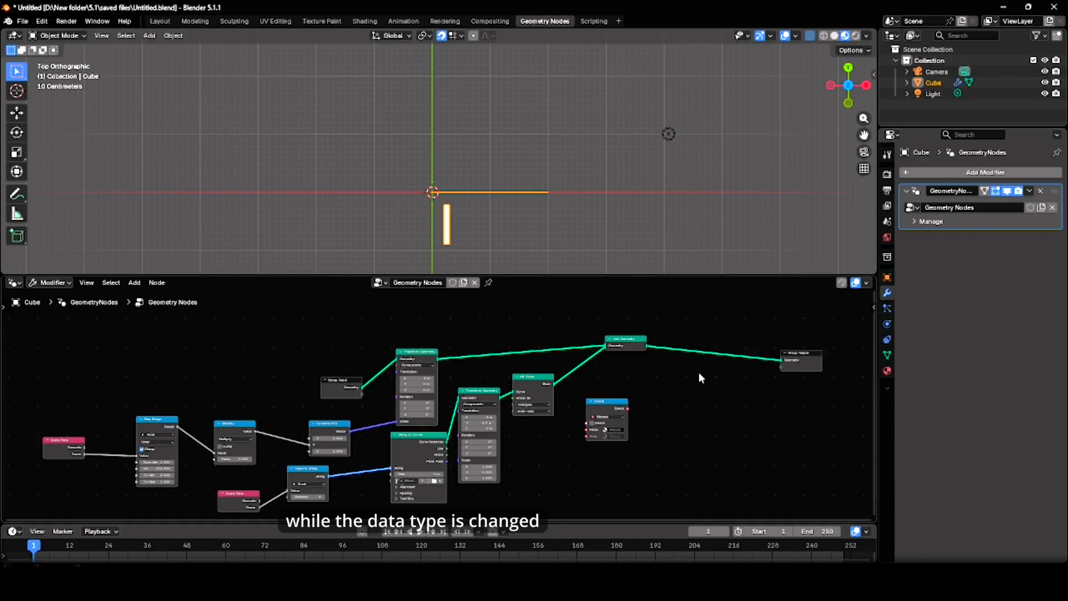
pyautogui.click(600, 416)
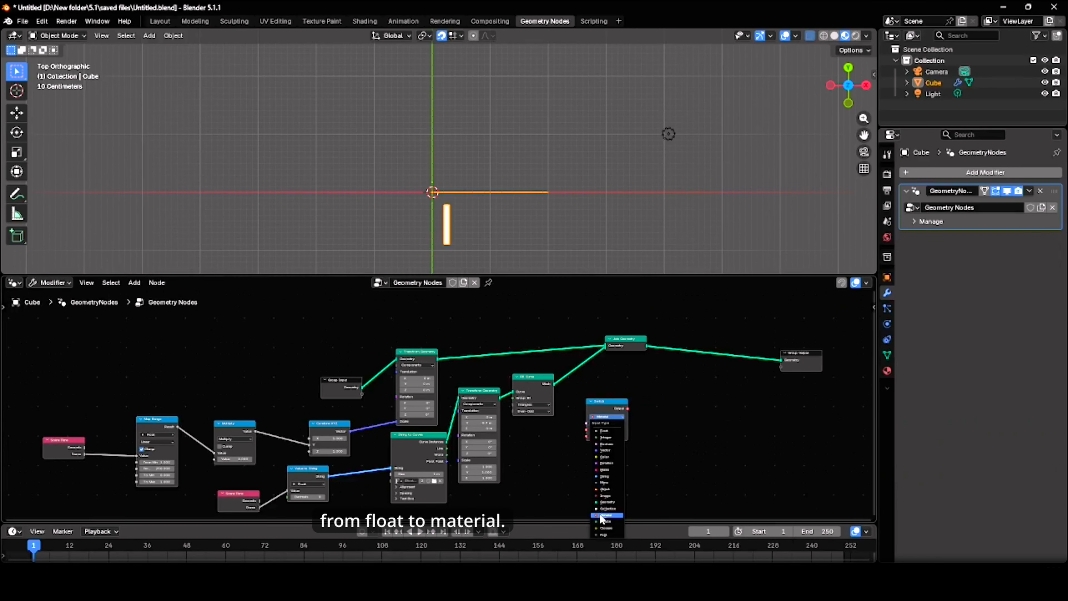
# Step: Change the node editing area to the Shader Editor to show the cube's green material
pyautogui.click(15, 282)
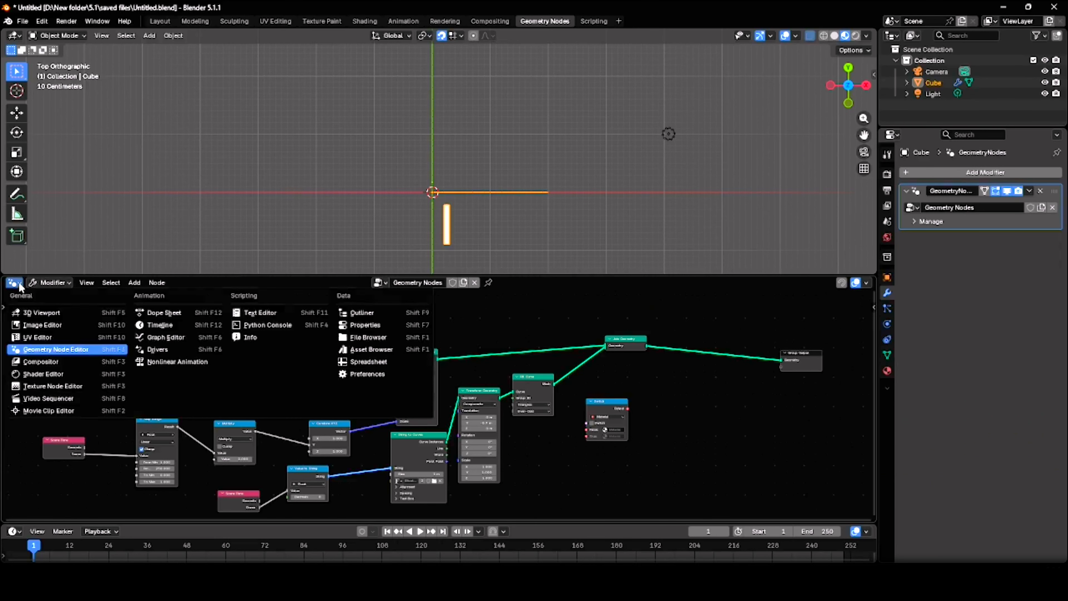
pyautogui.click(20, 376)
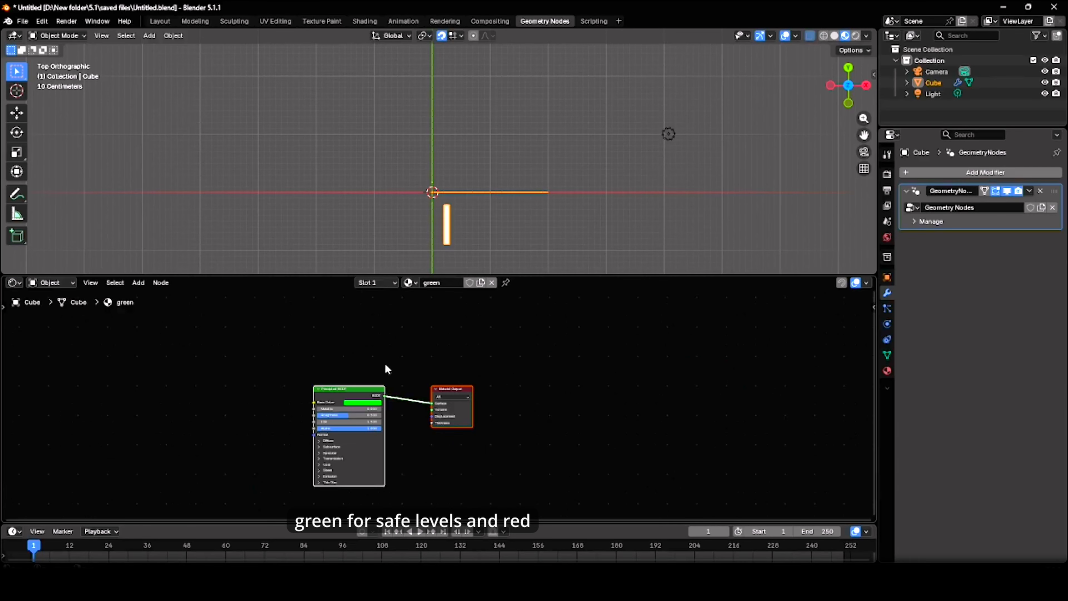
# Step: Check the green material's base color, and unlink the material from the cube's slot
pyautogui.click(363, 403)
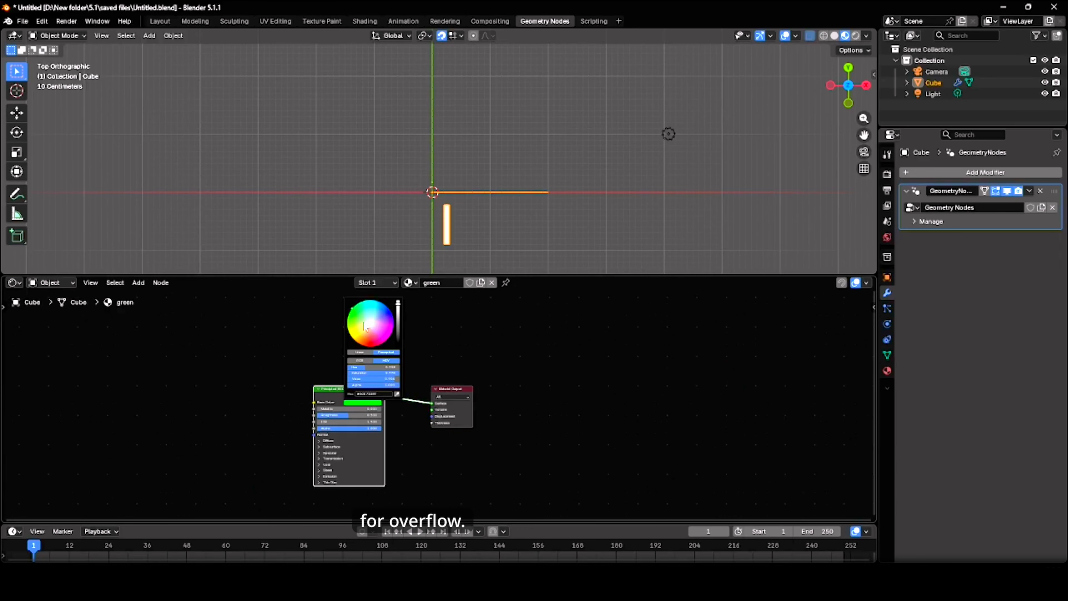
pyautogui.doubleClick(447, 282)
pyautogui.click(491, 283)
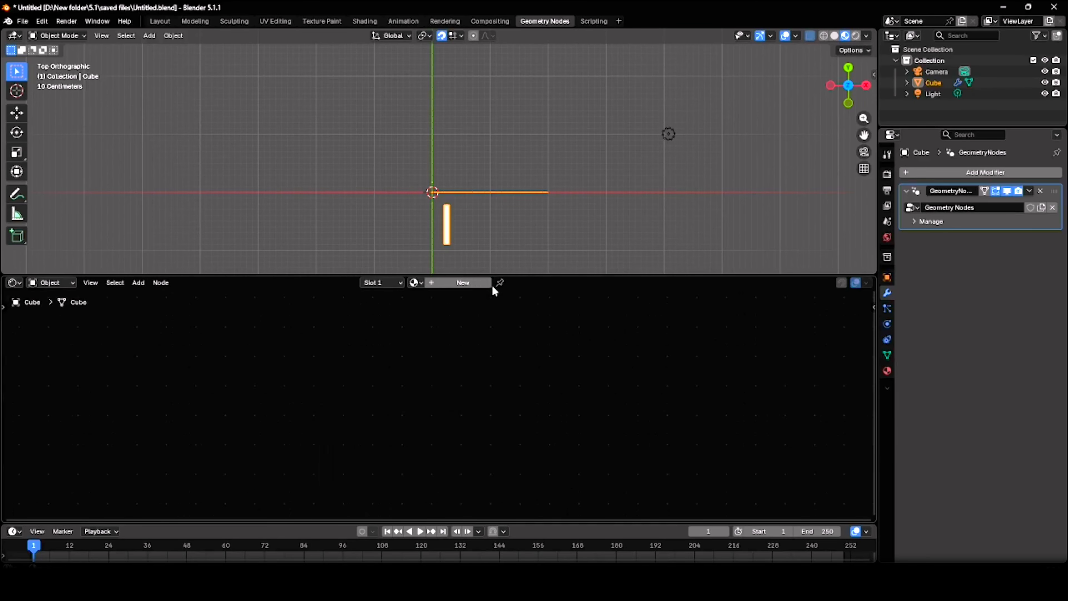
# Step: Create a new material named red on the cube and set its base color to red
pyautogui.click(467, 284)
pyautogui.press('BackSpace')
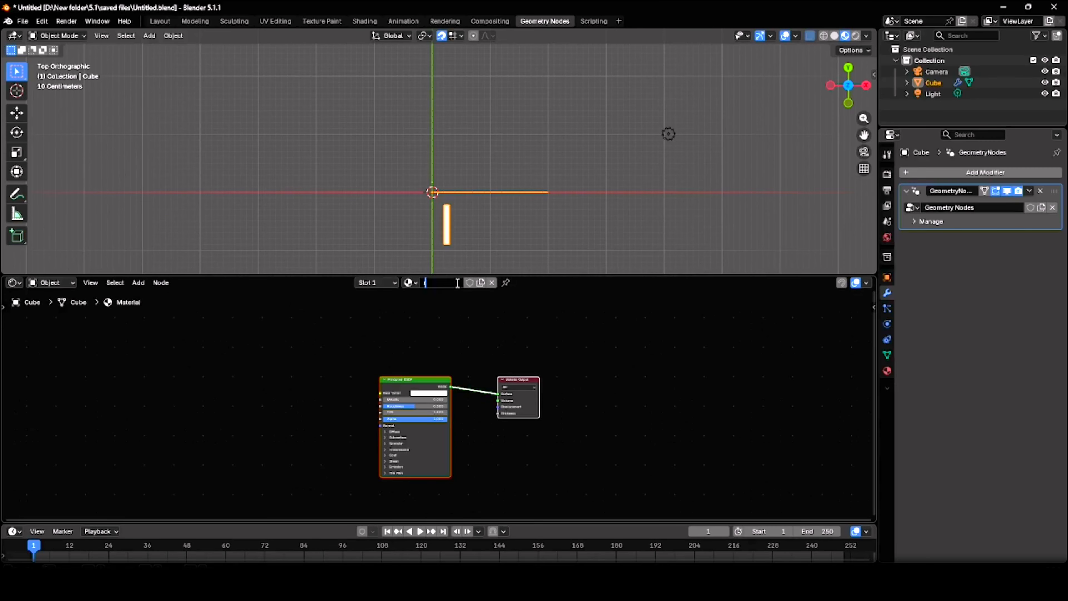
pyautogui.press('Return')
pyautogui.click(429, 397)
pyautogui.click(436, 336)
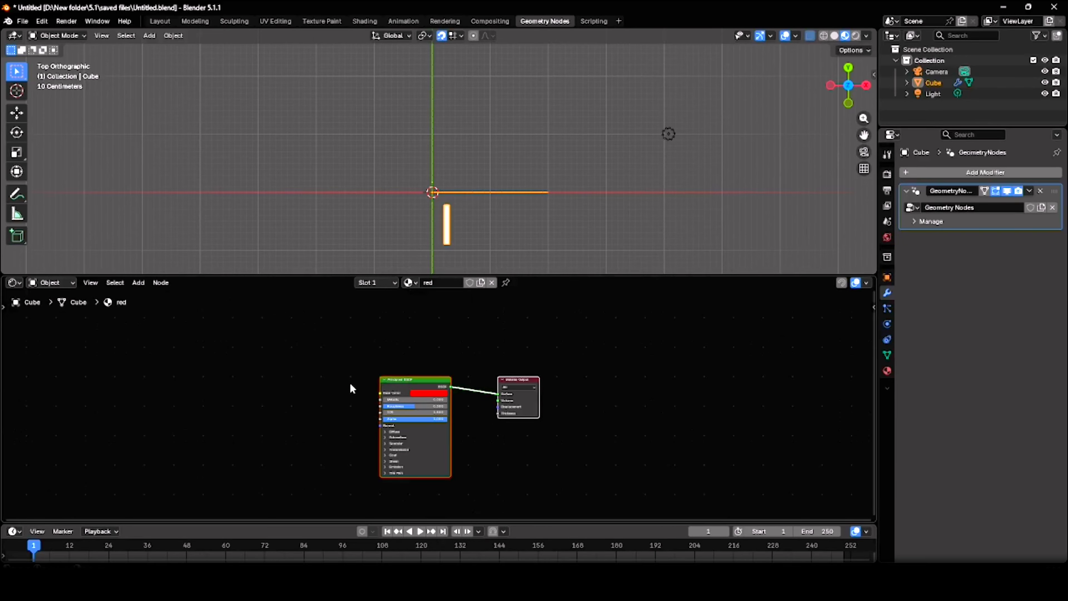
# Step: Switch the node area back to the Geometry Node Editor and place a Math node just below Fill Curve, beside the Switch node
pyautogui.click(12, 282)
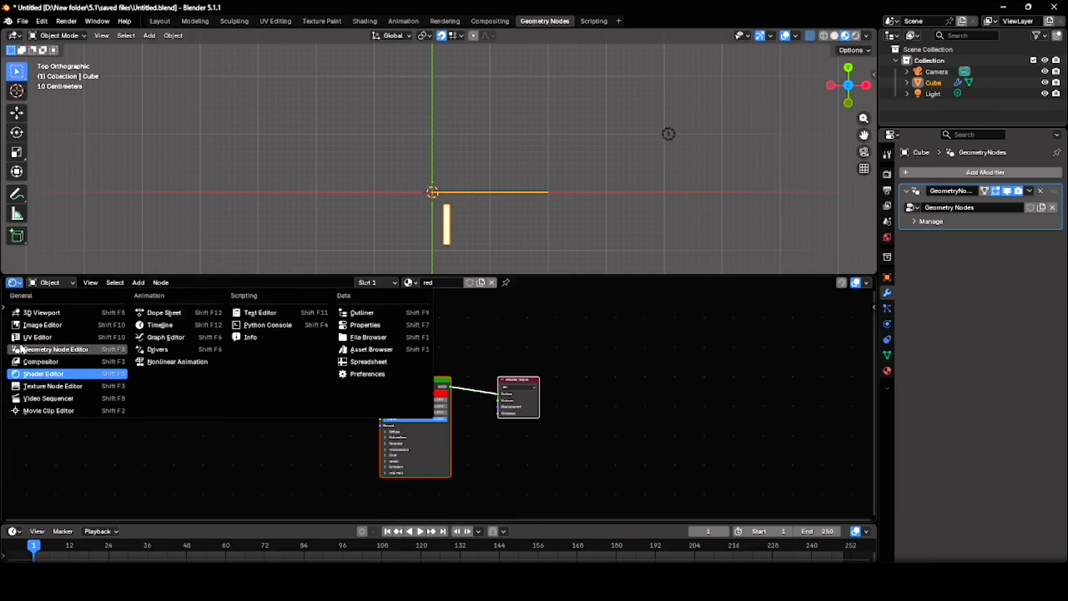
pyautogui.click(54, 349)
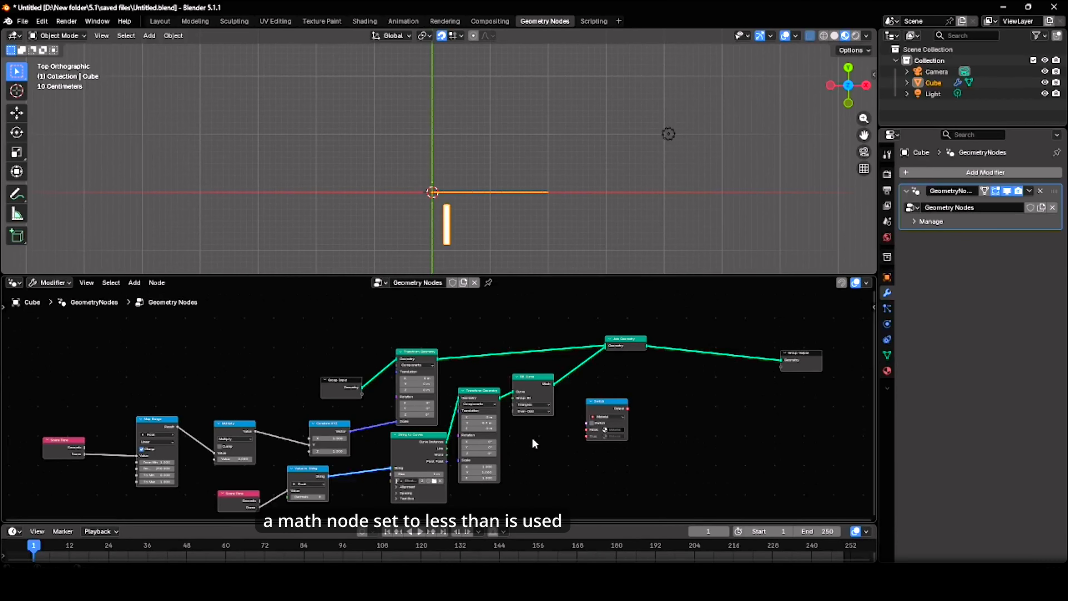
pyautogui.hotkey('shift', 'a')
pyautogui.click(521, 333)
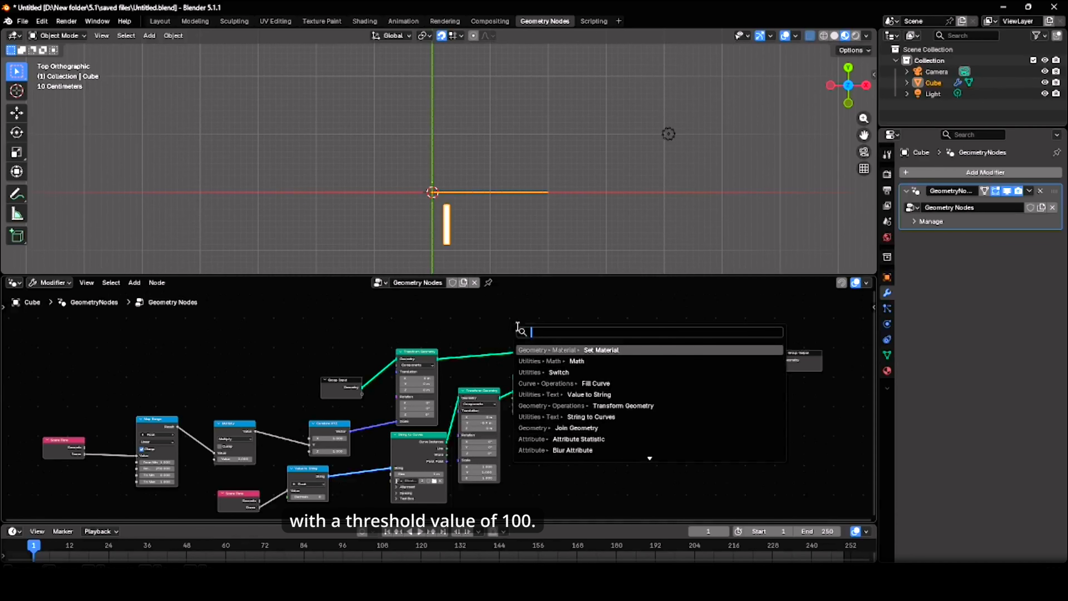
pyautogui.click(576, 361)
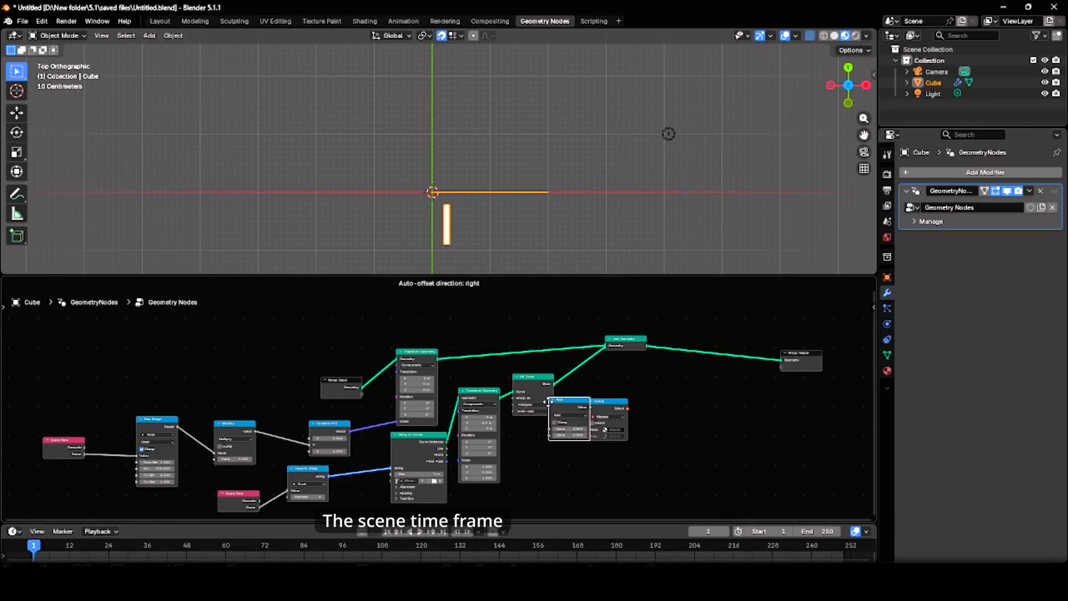
pyautogui.click(541, 467)
# Step: Set the new Math node's operation to Less Than with a threshold of 100
pyautogui.click(548, 459)
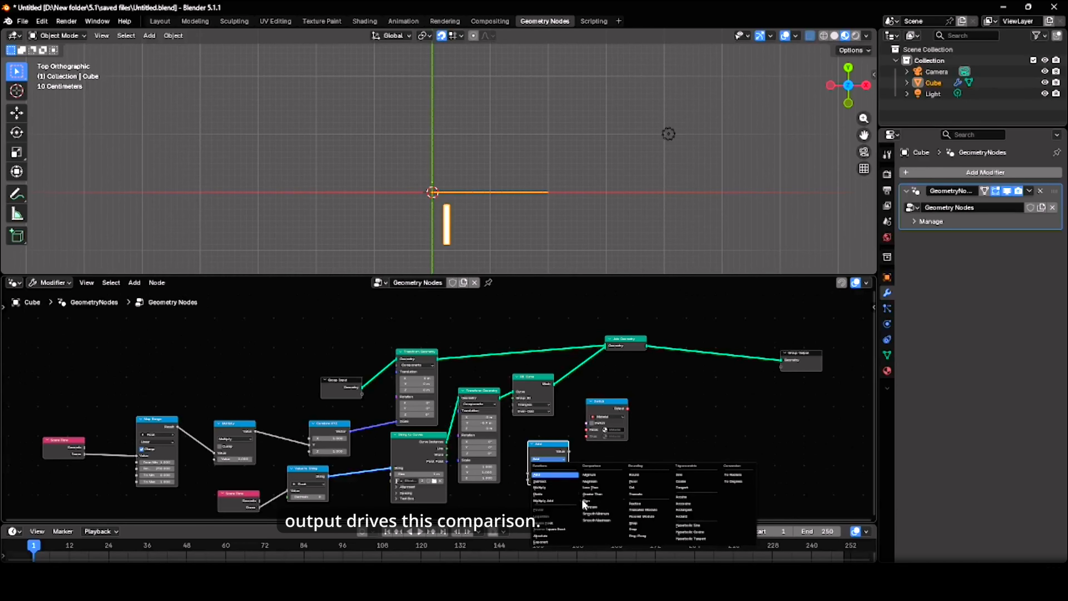
pyautogui.click(597, 493)
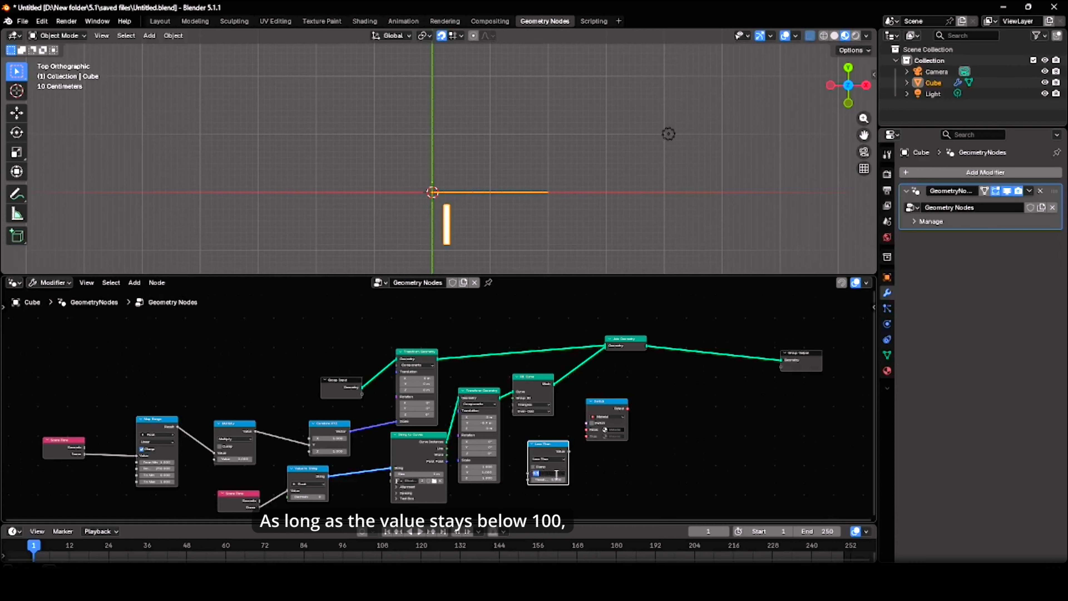
pyautogui.click(543, 479)
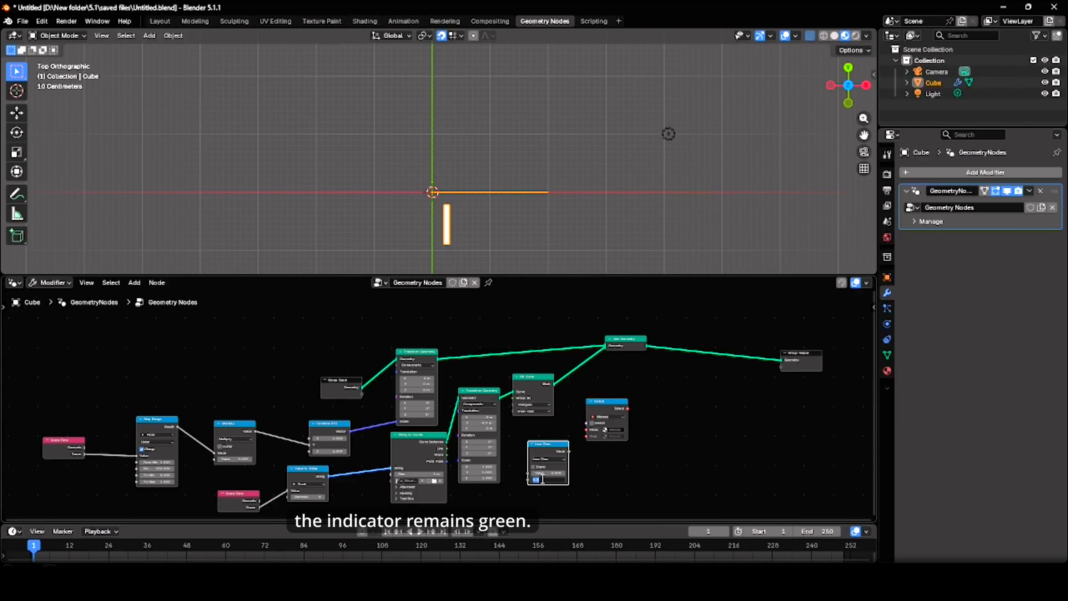
pyautogui.write('100')
pyautogui.press('Return')
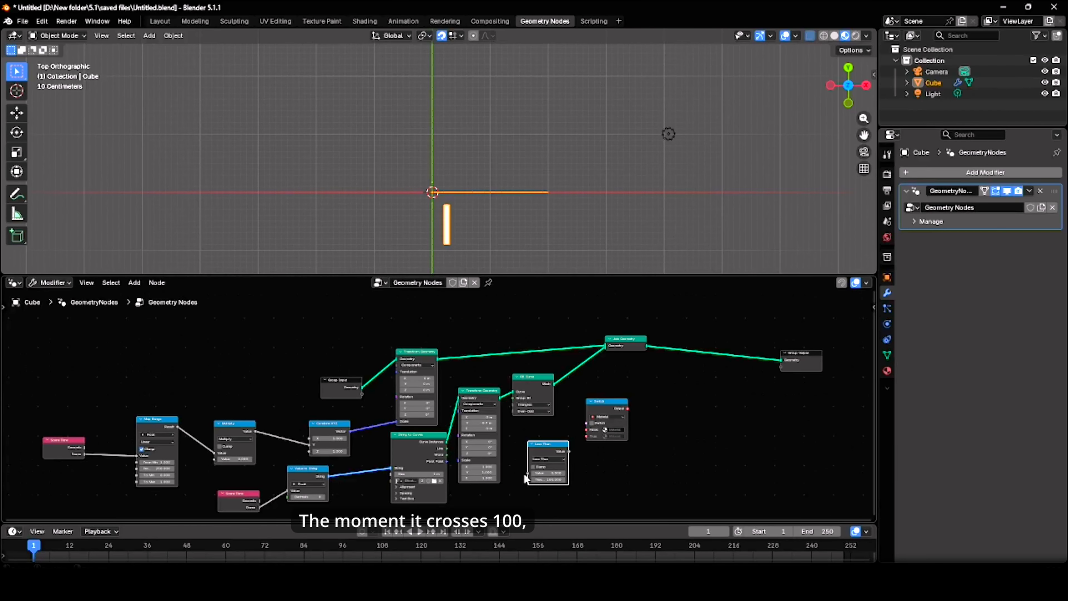
# Step: Connect the lower Scene Time node's Frame output to the Less Than value, and the Less Than result to the Switch node's Switch input
pyautogui.moveTo(297, 483); pyautogui.dragTo(310, 421, button='middle')
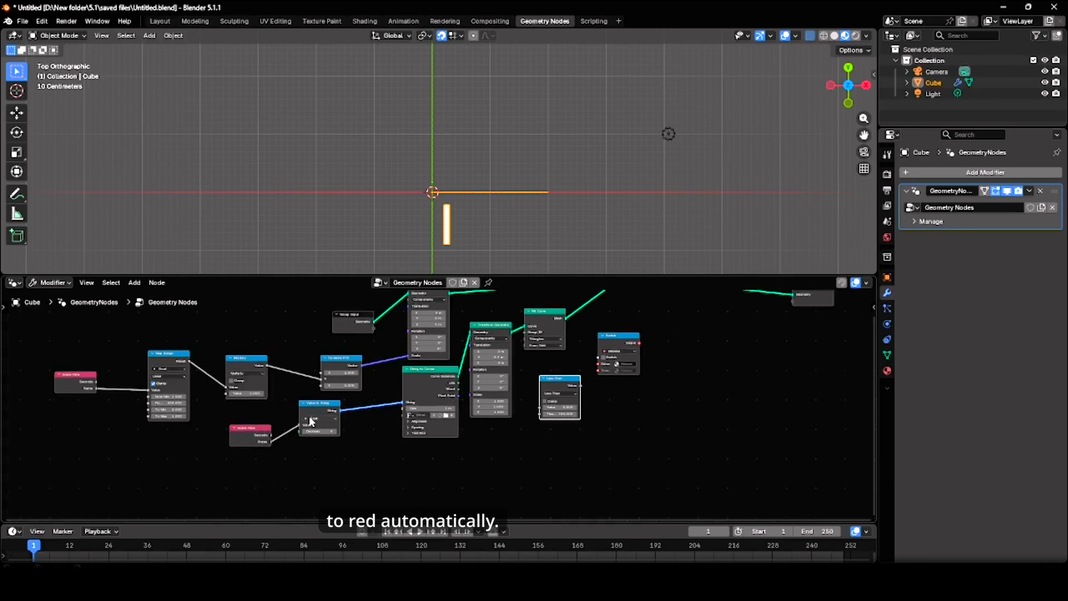
pyautogui.moveTo(271, 442); pyautogui.dragTo(540, 407)
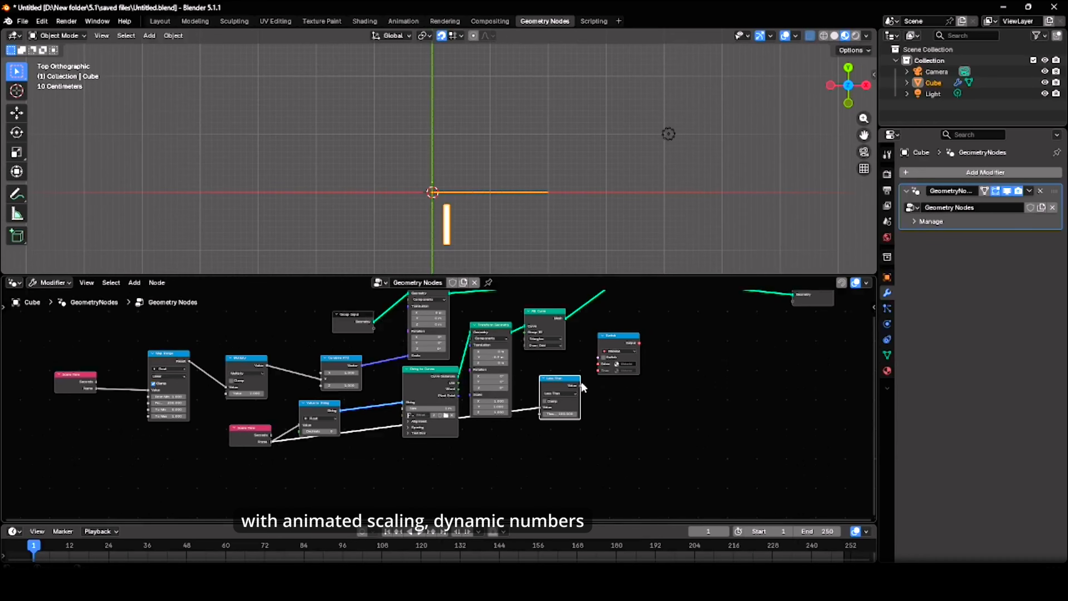
pyautogui.moveTo(686, 325); pyautogui.dragTo(640, 372, button='middle')
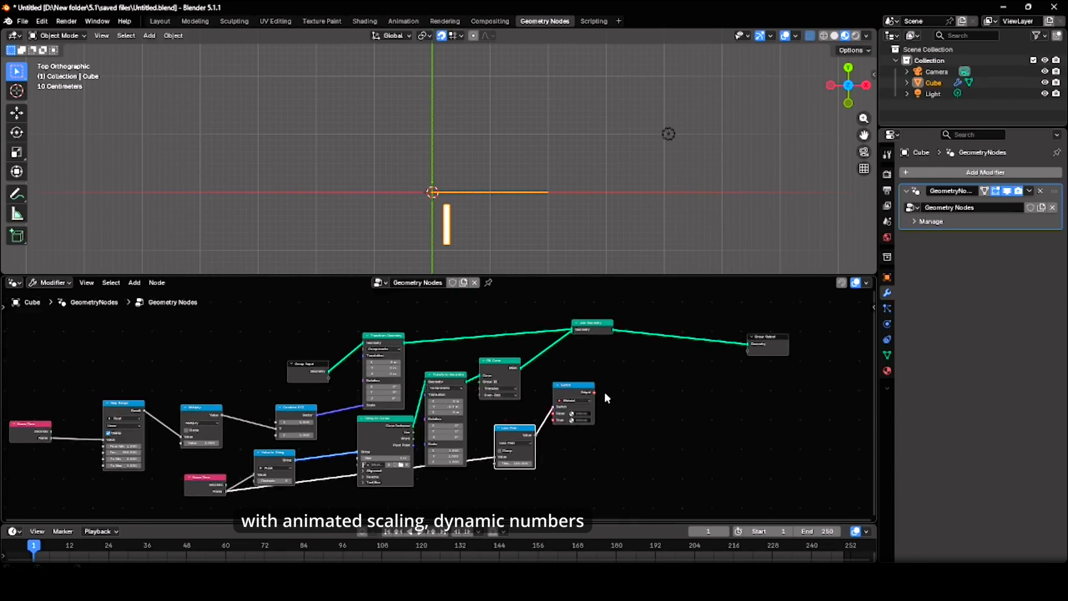
# Step: Assign the red material to the Switch node's False input and the green material to its True input
pyautogui.click(579, 423)
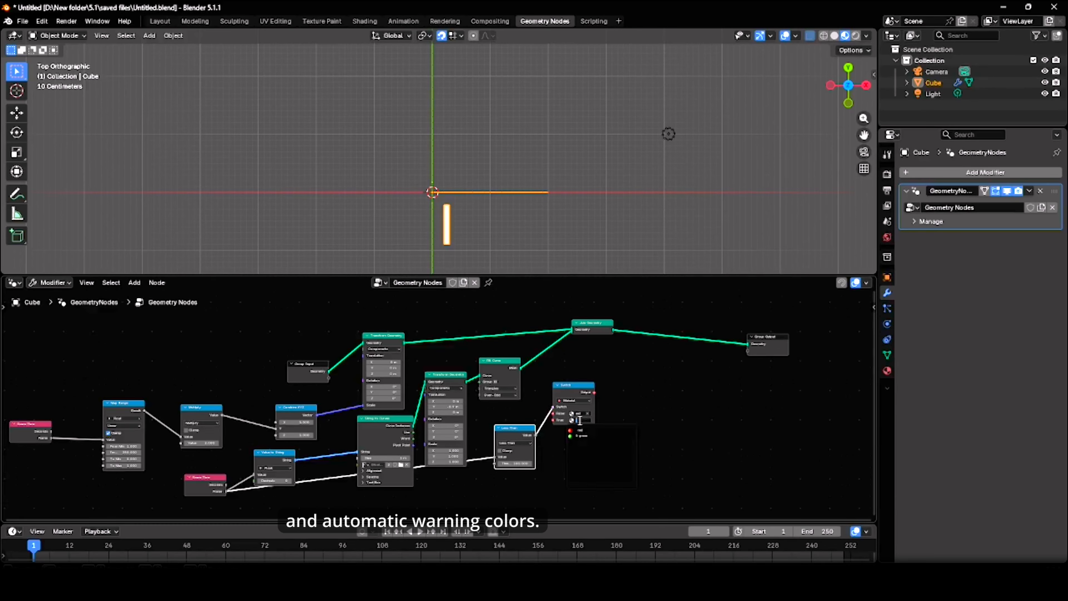
pyautogui.click(582, 435)
pyautogui.click(638, 404)
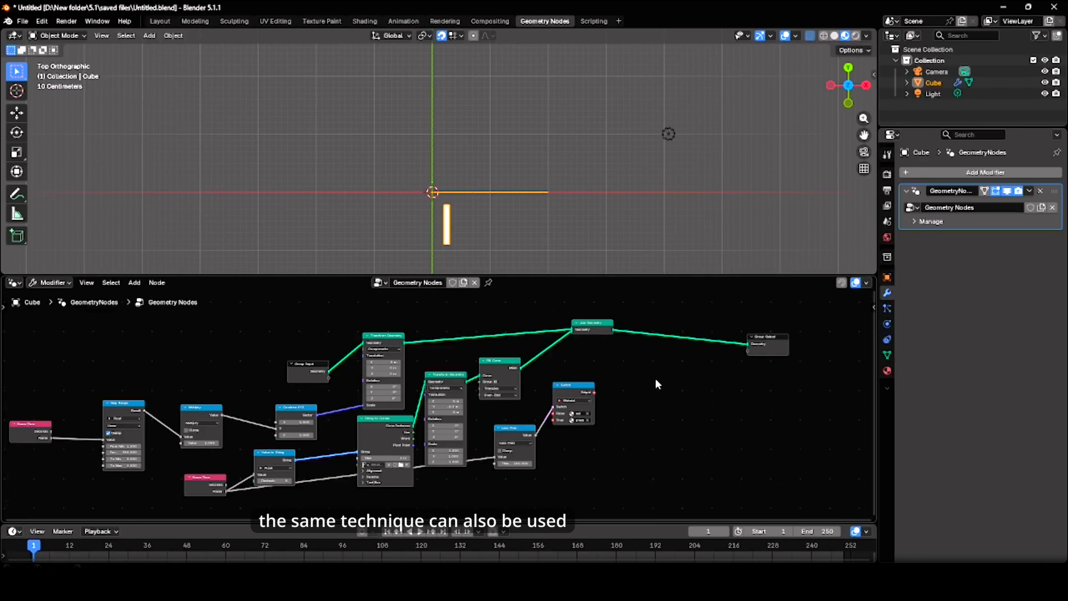
# Step: Insert a Set Material node between Join Geometry and Group Output, and connect the Switch output to its Material input
pyautogui.hotkey('shift', 'a')
pyautogui.click(629, 324)
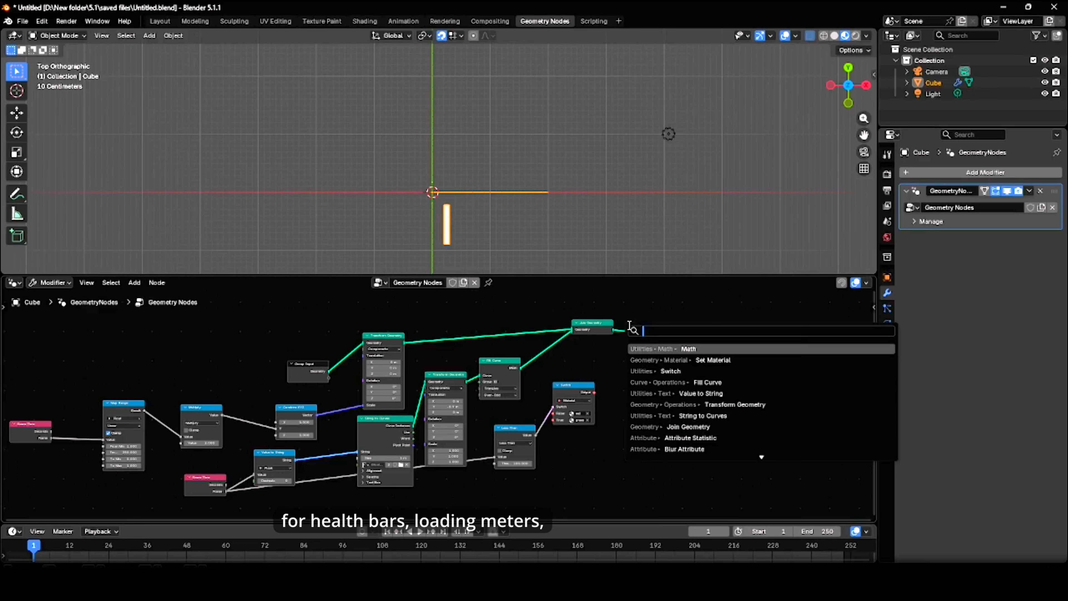
pyautogui.click(665, 360)
pyautogui.click(652, 339)
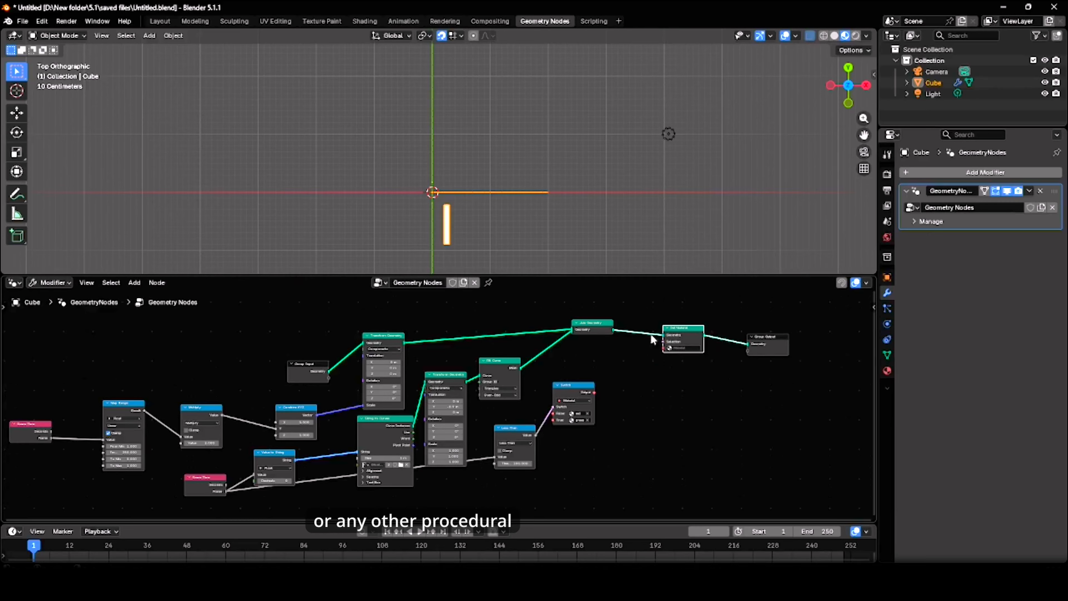
pyautogui.moveTo(624, 373); pyautogui.dragTo(663, 348)
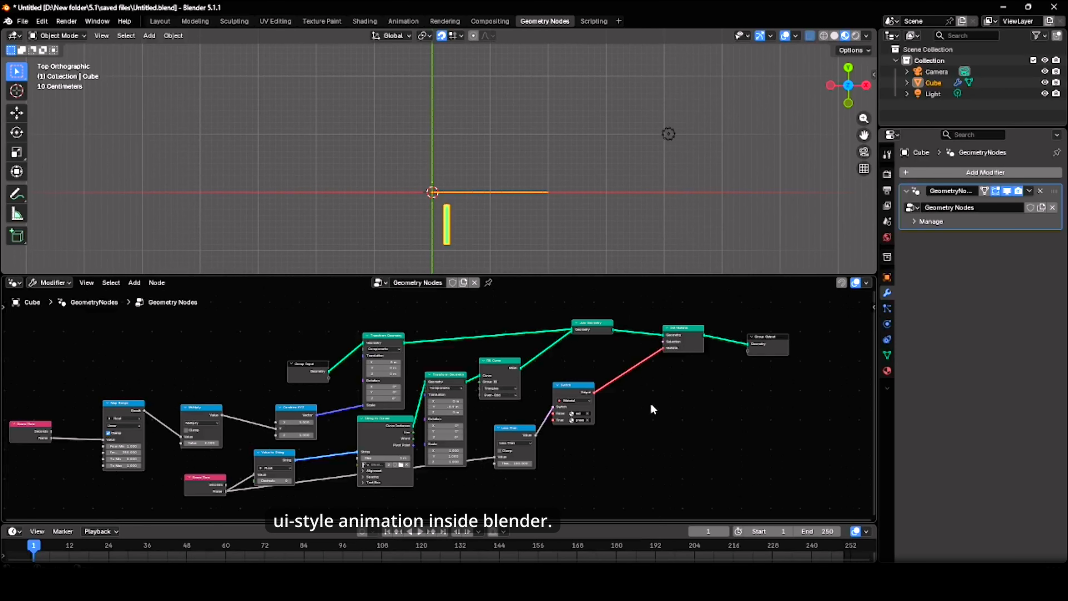
# Step: Play the animation and stop it, return to the first frame, and scrub to frame 101 to check the color switch
pyautogui.click(421, 532)
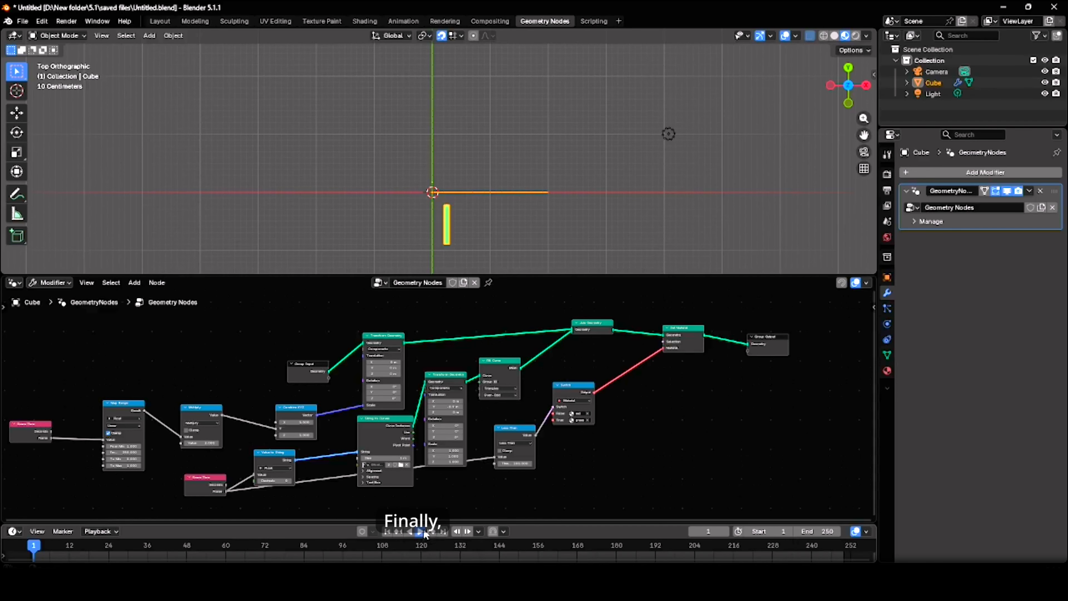
pyautogui.scroll(-2, 611, 188)
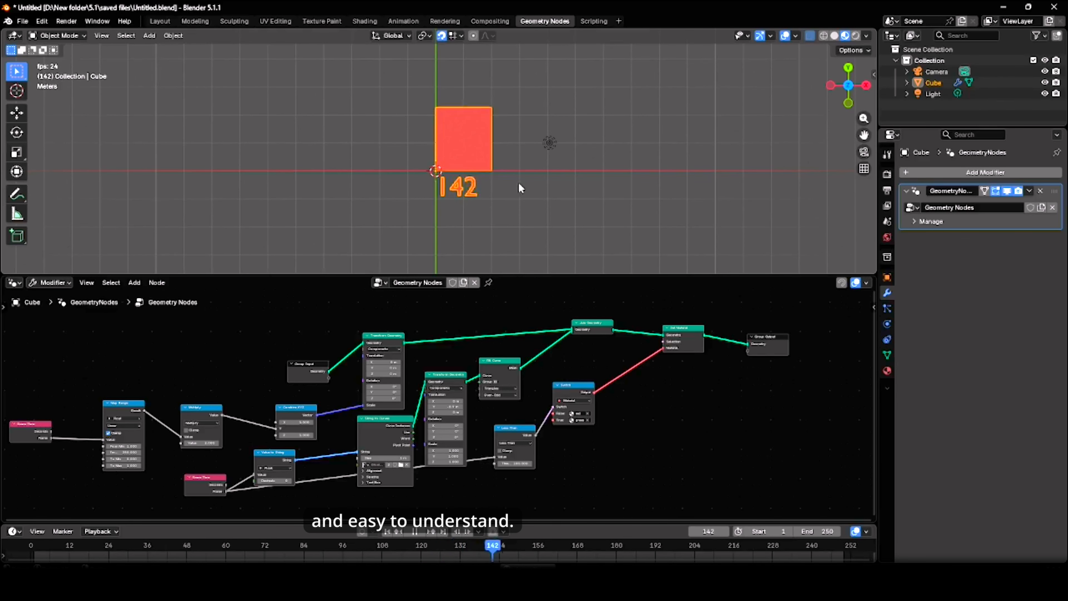
pyautogui.click(418, 532)
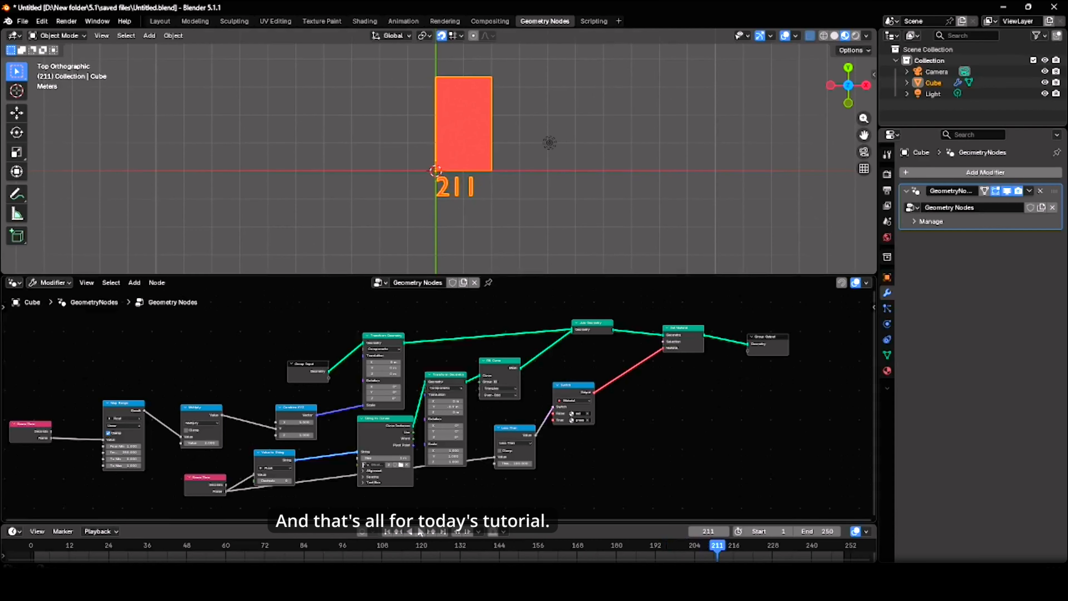
pyautogui.click(388, 532)
pyautogui.moveTo(357, 547)
pyautogui.mouseDown()
pyautogui.moveTo(343, 548)
pyautogui.moveTo(360, 547)
pyautogui.mouseUp()
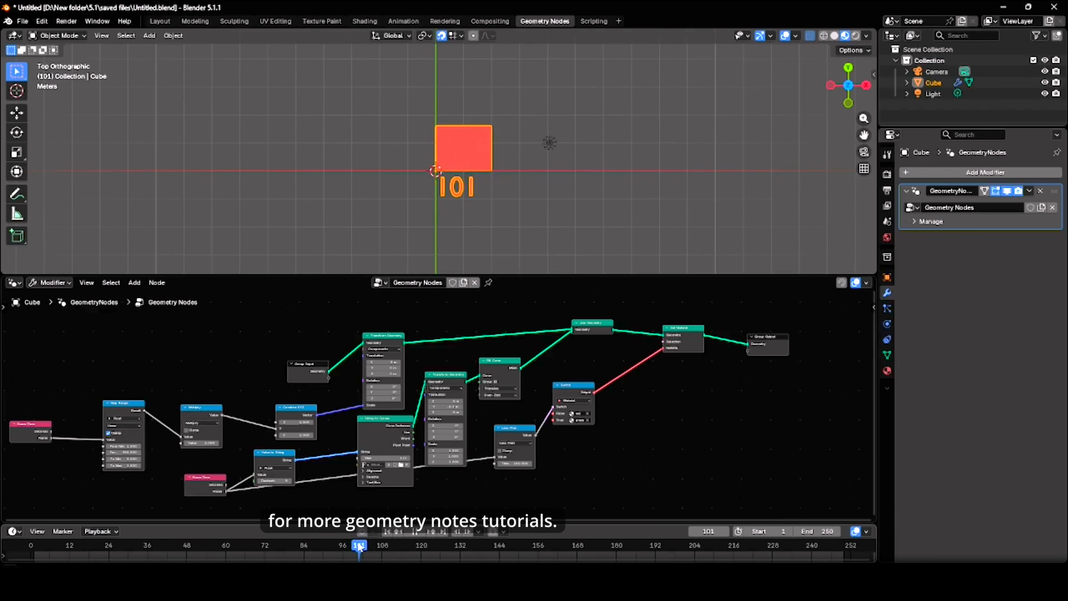